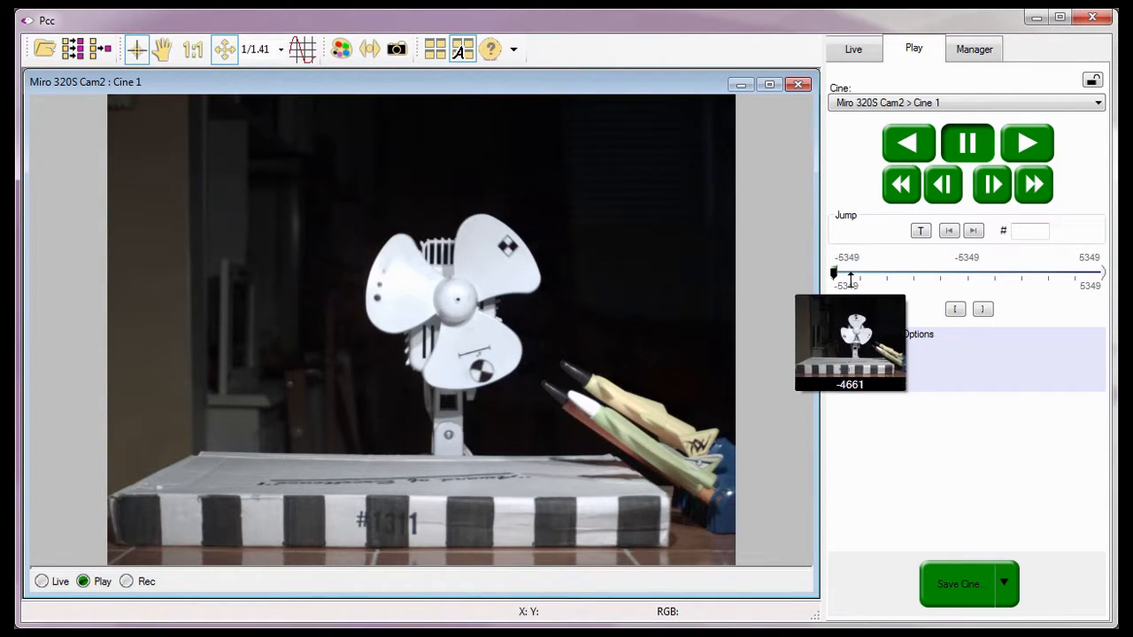
Scrub the cine to frame -533 and play it in reverse until about frame -693, before the launch.
left_click_drag(850, 276, 954, 275)
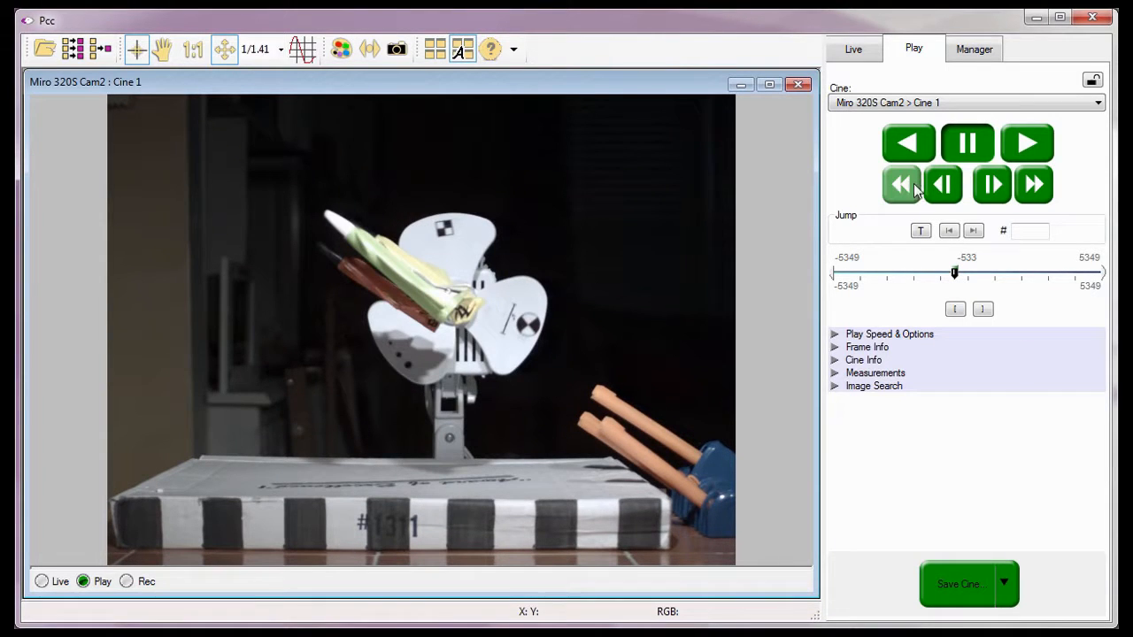
left_click(905, 143)
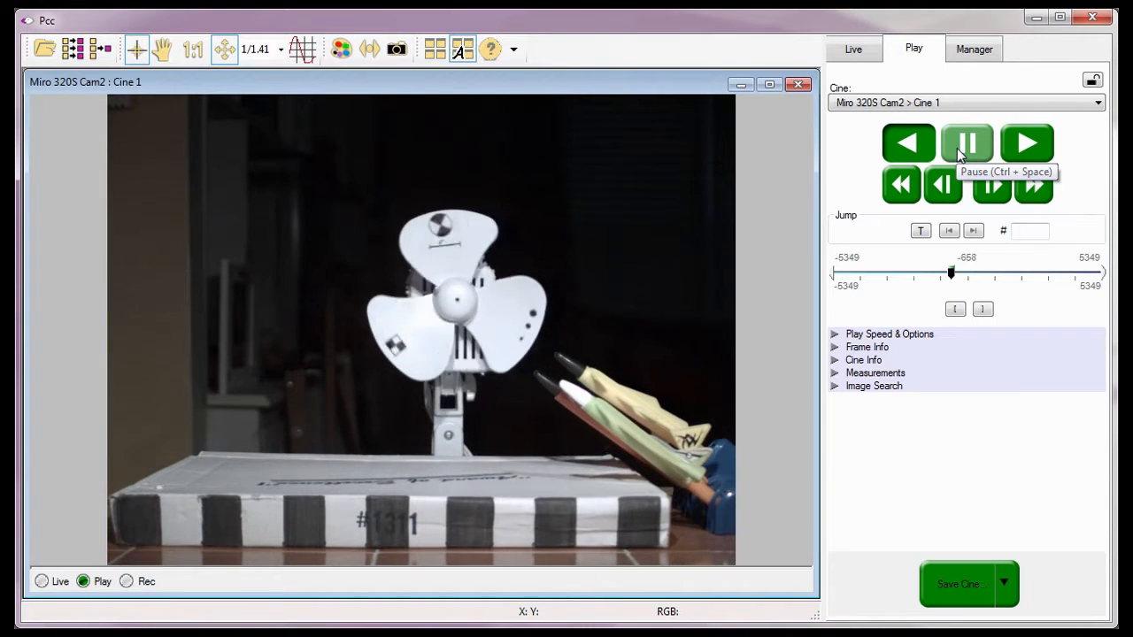
left_click(956, 148)
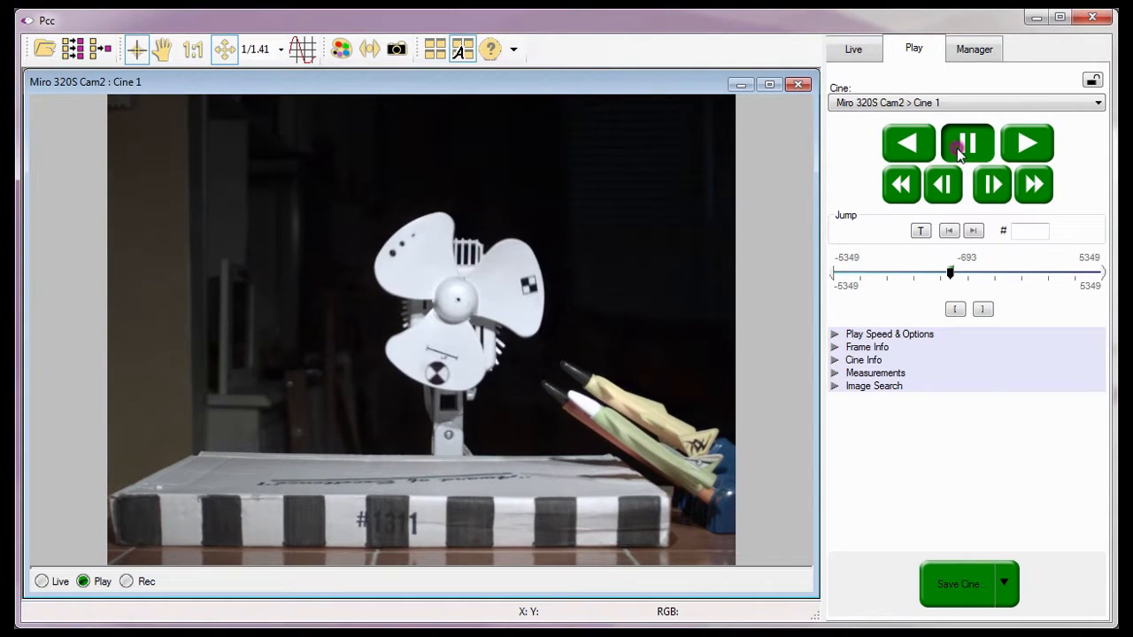
Step through single frames to frame -675 and mark it as the start of the playback range.
left_click(988, 190)
left_click(987, 189)
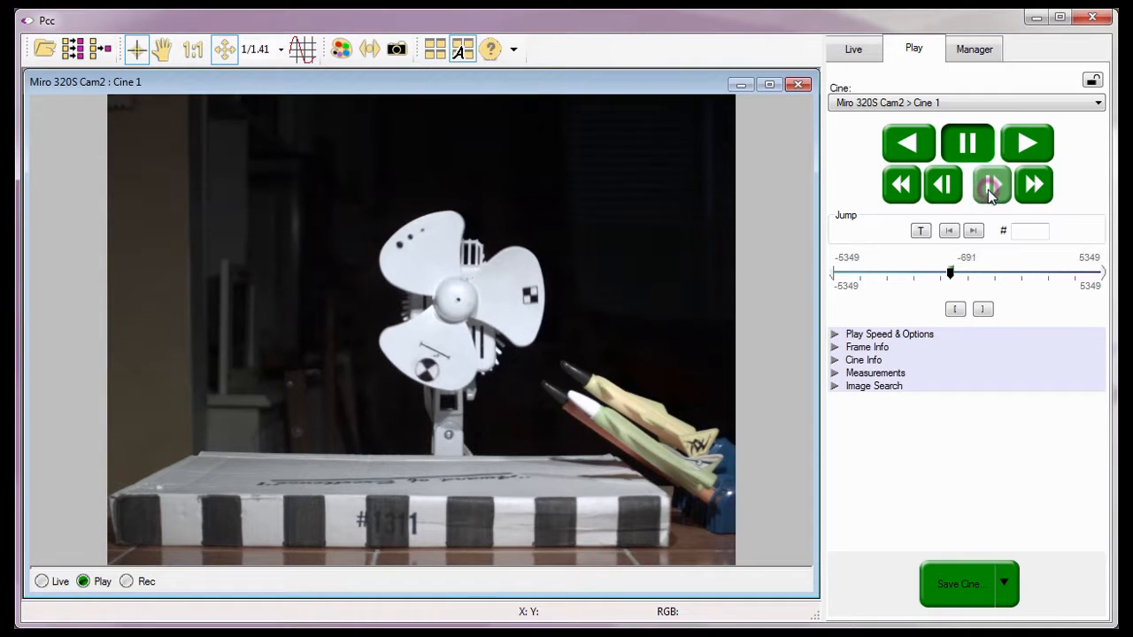
left_click(988, 190)
left_click(987, 190)
left_click(988, 190)
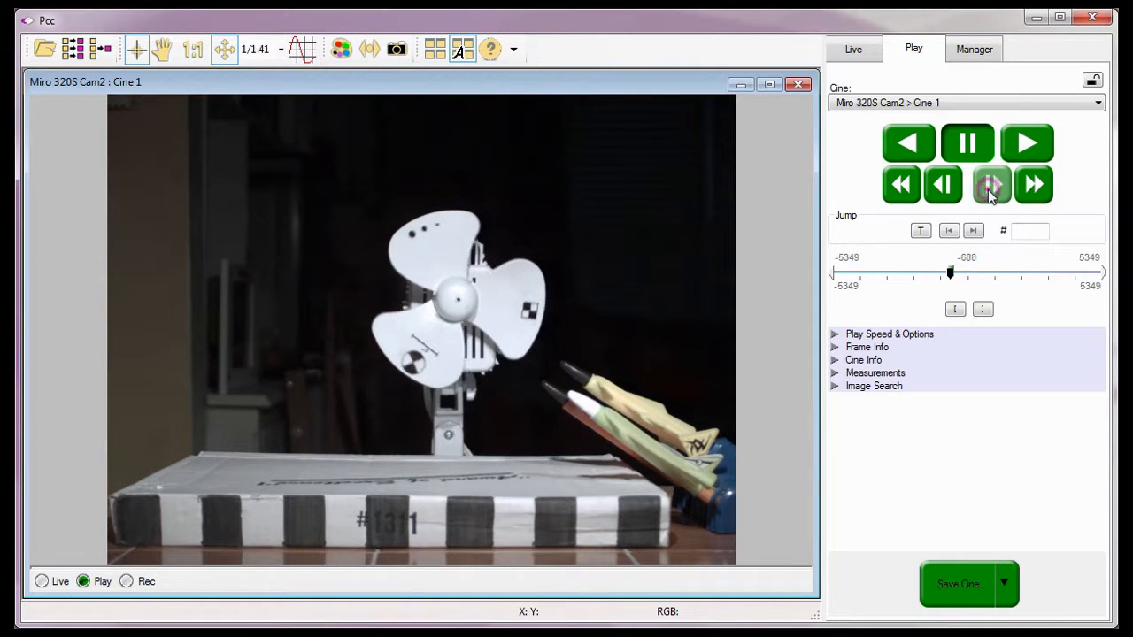
left_click(988, 190)
left_click(987, 190)
left_click(988, 189)
left_click(989, 189)
left_click(990, 189)
left_click(990, 189)
left_click(989, 190)
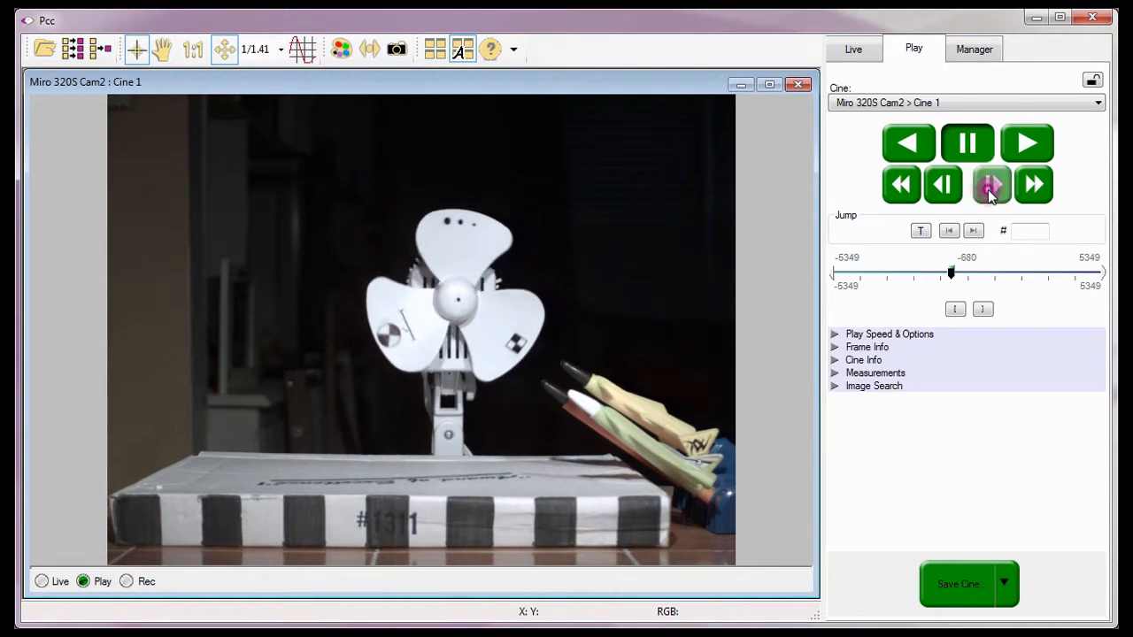
left_click(989, 190)
left_click(990, 189)
left_click(990, 190)
left_click(990, 190)
left_click(990, 189)
left_click(989, 190)
left_click(989, 190)
left_click(989, 189)
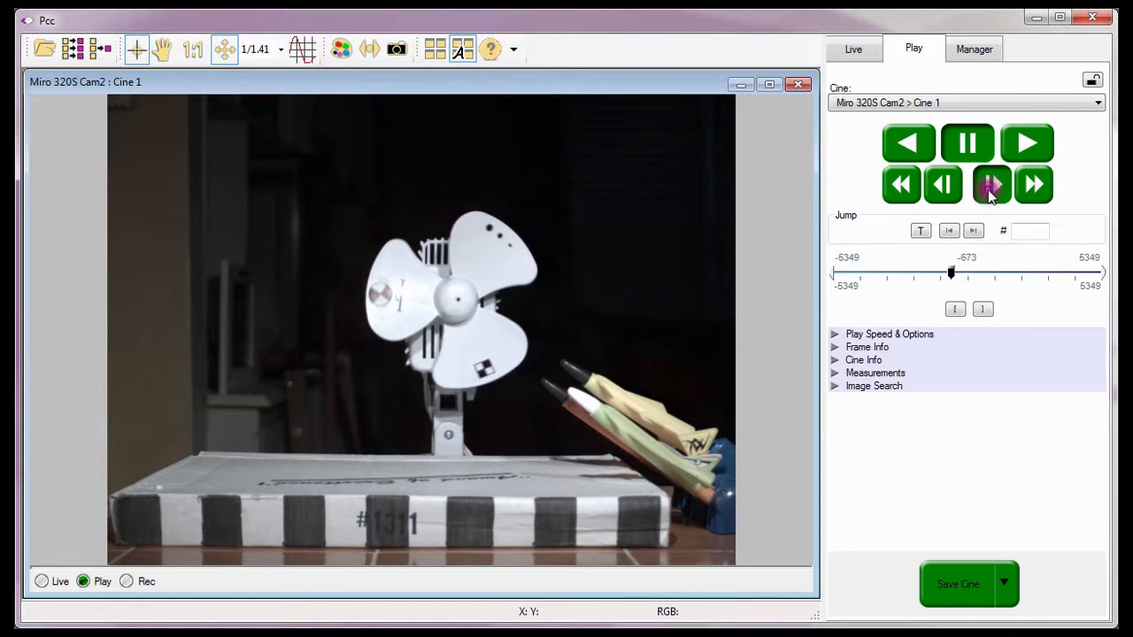
left_click(990, 189)
left_click(989, 189)
left_click(943, 187)
left_click(943, 188)
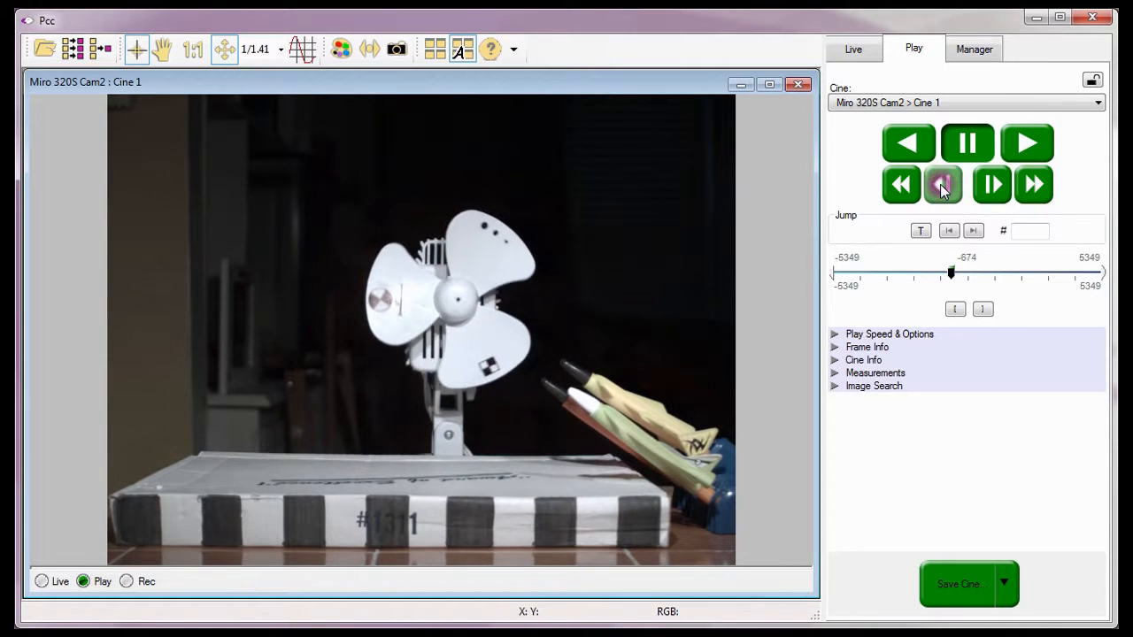
left_click(943, 188)
left_click(943, 188)
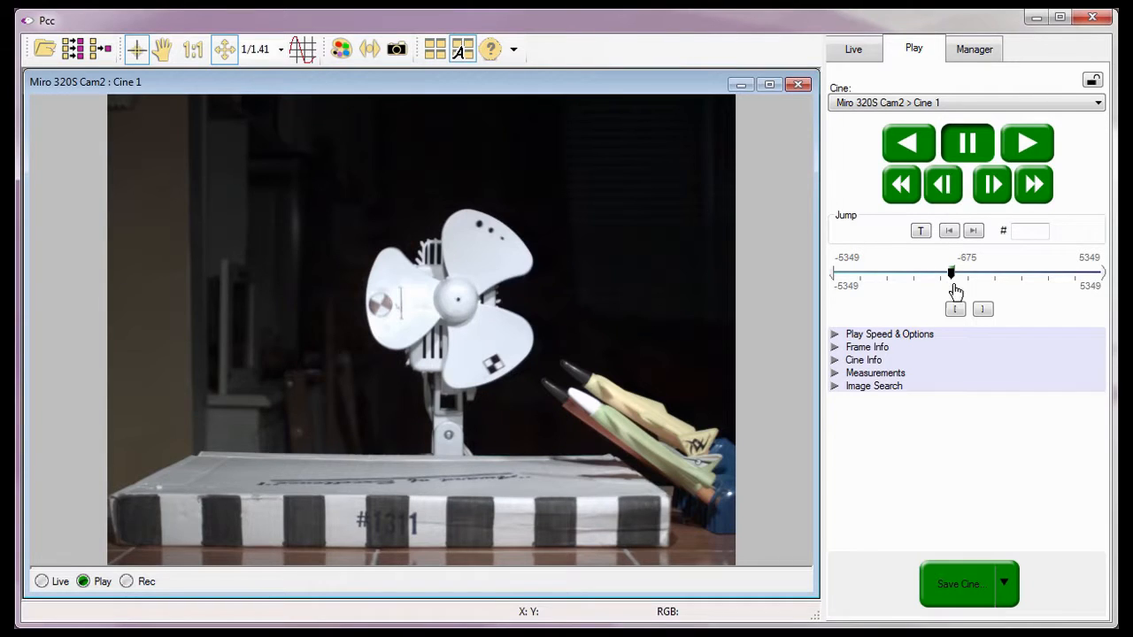
left_click(959, 314)
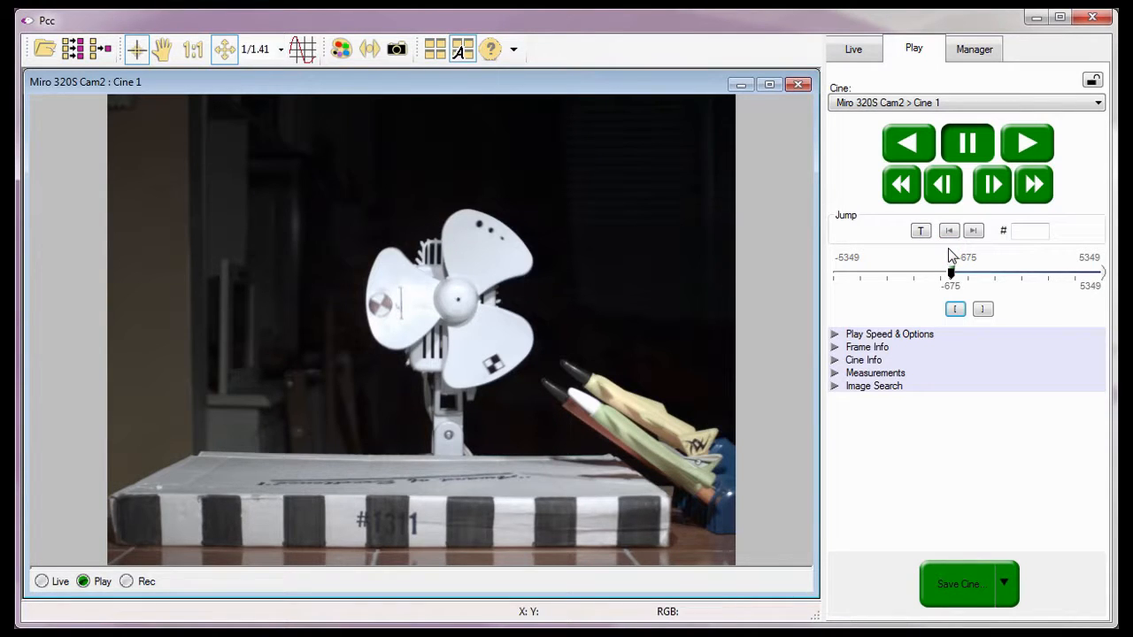
left_click(941, 300)
left_click(880, 297)
Move the cine to around frame -327 and play it in reverse, pausing at about frame -373.
left_click(959, 272)
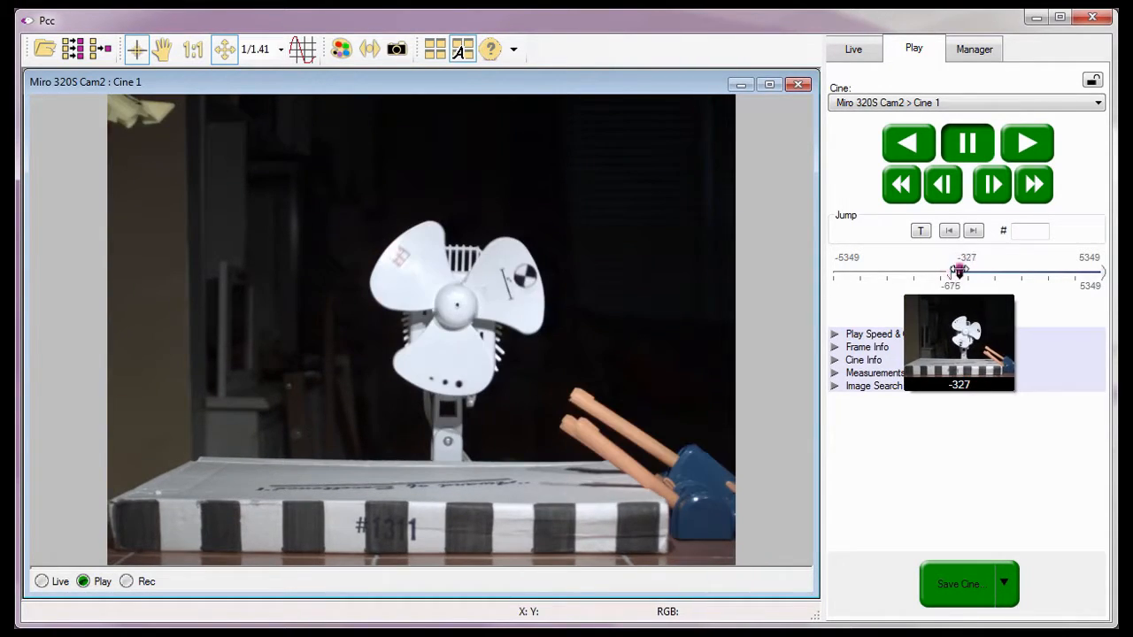
left_click(961, 272)
left_click_drag(961, 272, 960, 275)
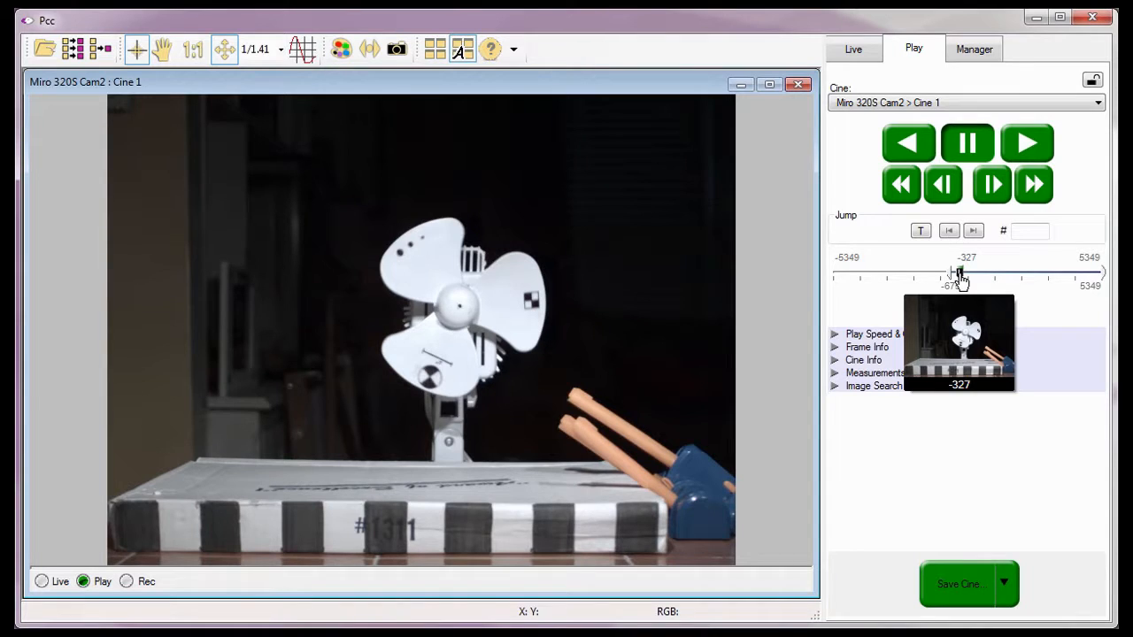
left_click(908, 144)
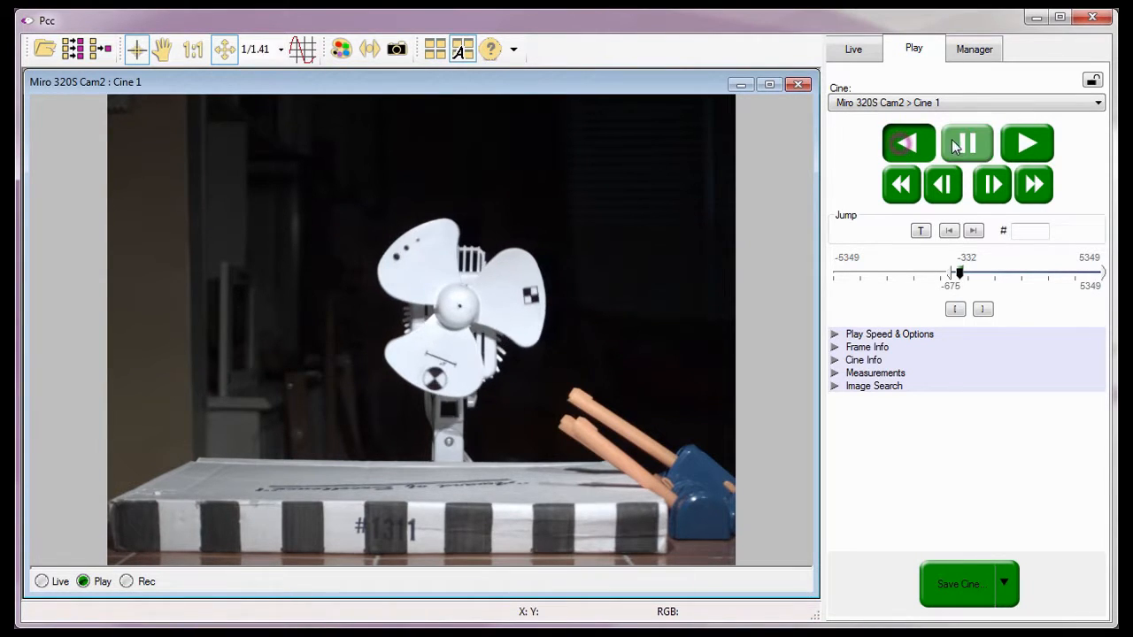
left_click(967, 146)
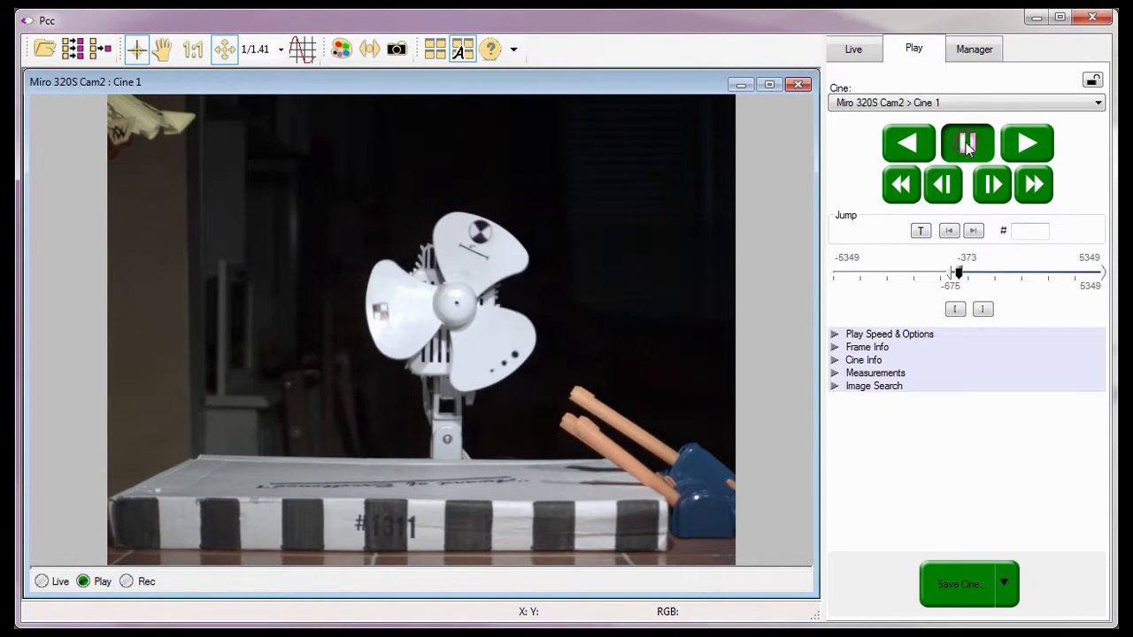
Step forward through single frames to frame -363 and mark it as the end of the playback range.
left_click(990, 186)
left_click(990, 187)
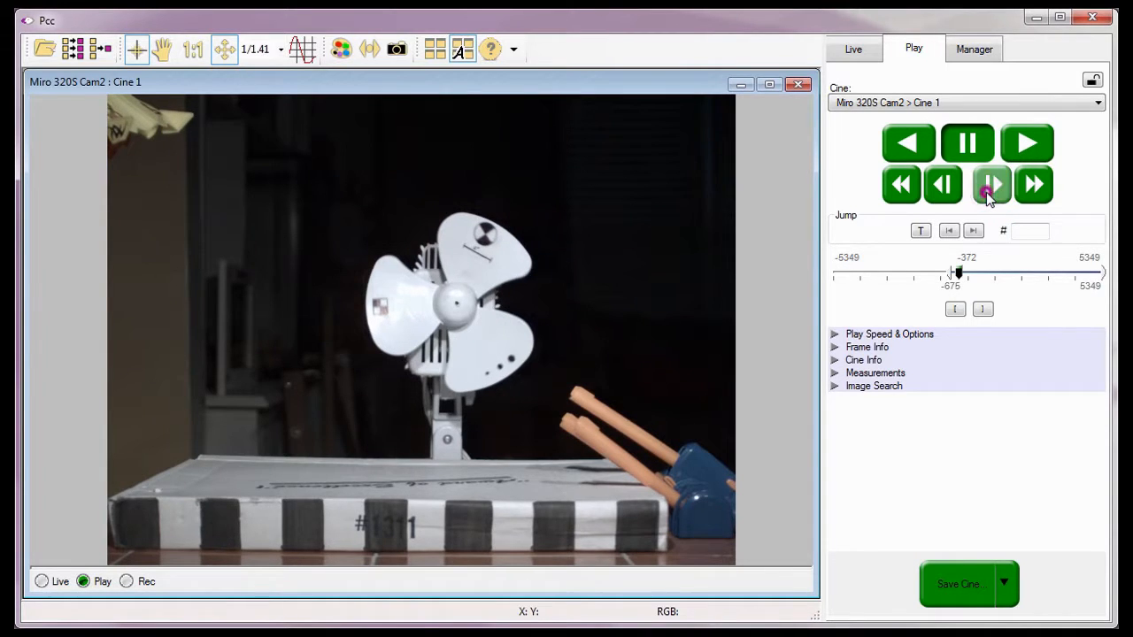
left_click(990, 189)
left_click(986, 193)
left_click(987, 193)
left_click(987, 193)
left_click(987, 193)
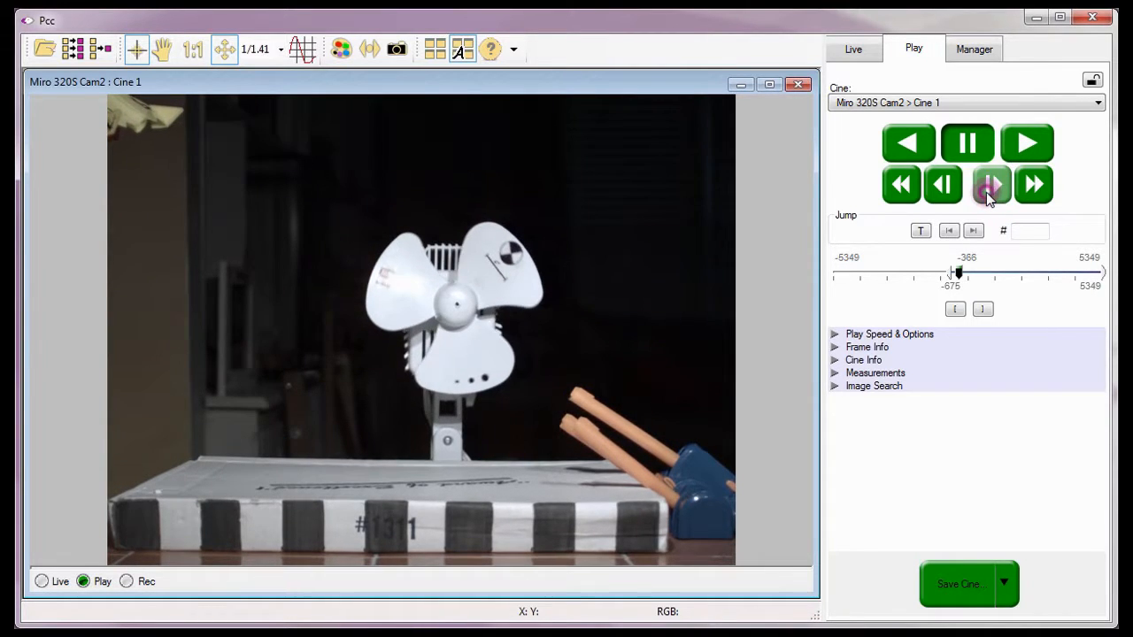
left_click(987, 193)
left_click(987, 193)
left_click(989, 195)
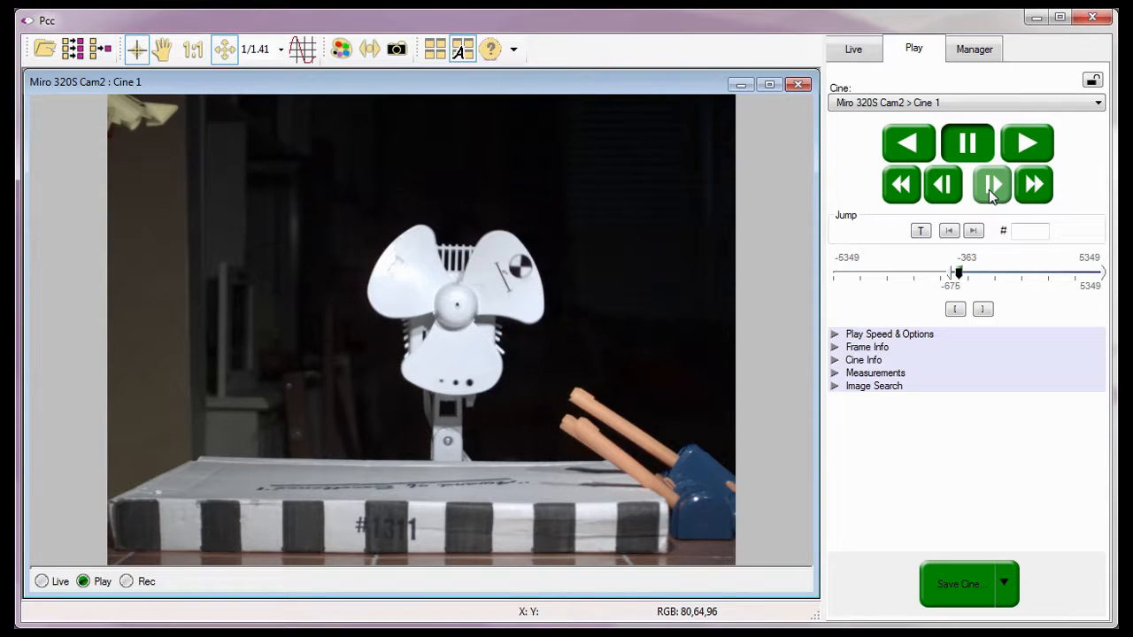
left_click(983, 309)
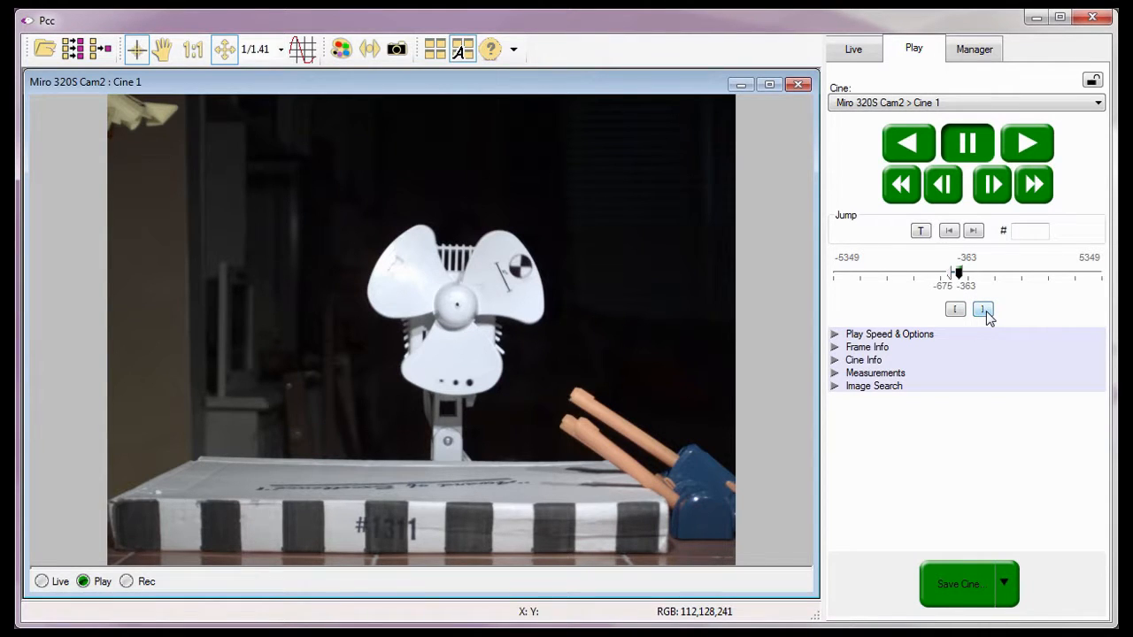
left_click(957, 248)
left_click(970, 302)
left_click(1030, 300)
left_click(952, 249)
Check the Play Speed & Options loop settings, and play the marked range forward from its start.
left_click(834, 334)
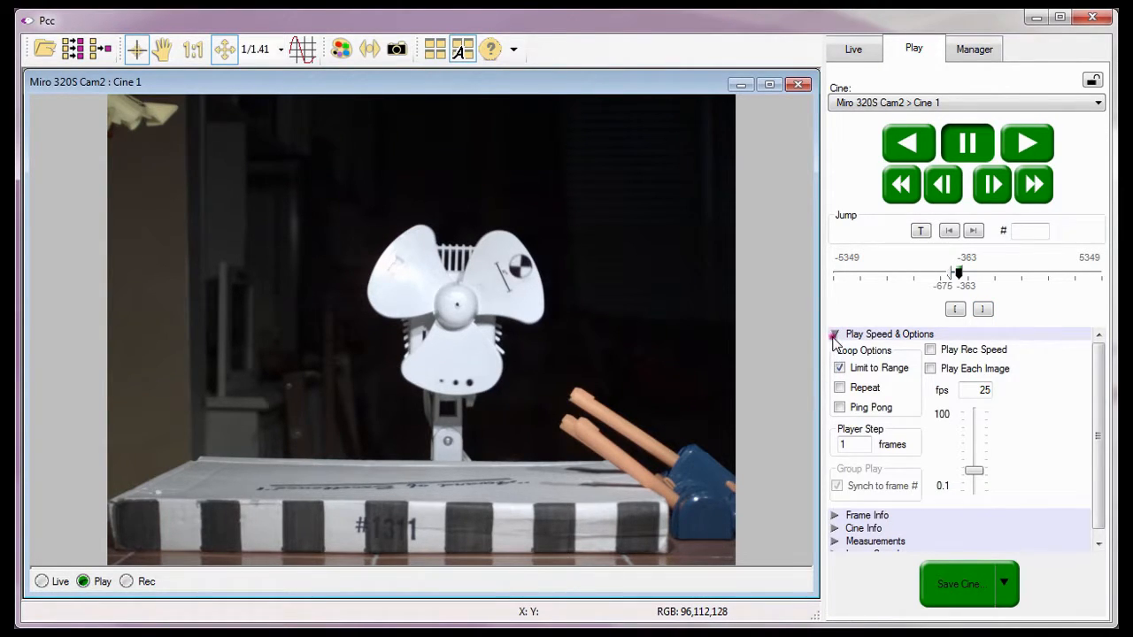
left_click(834, 335)
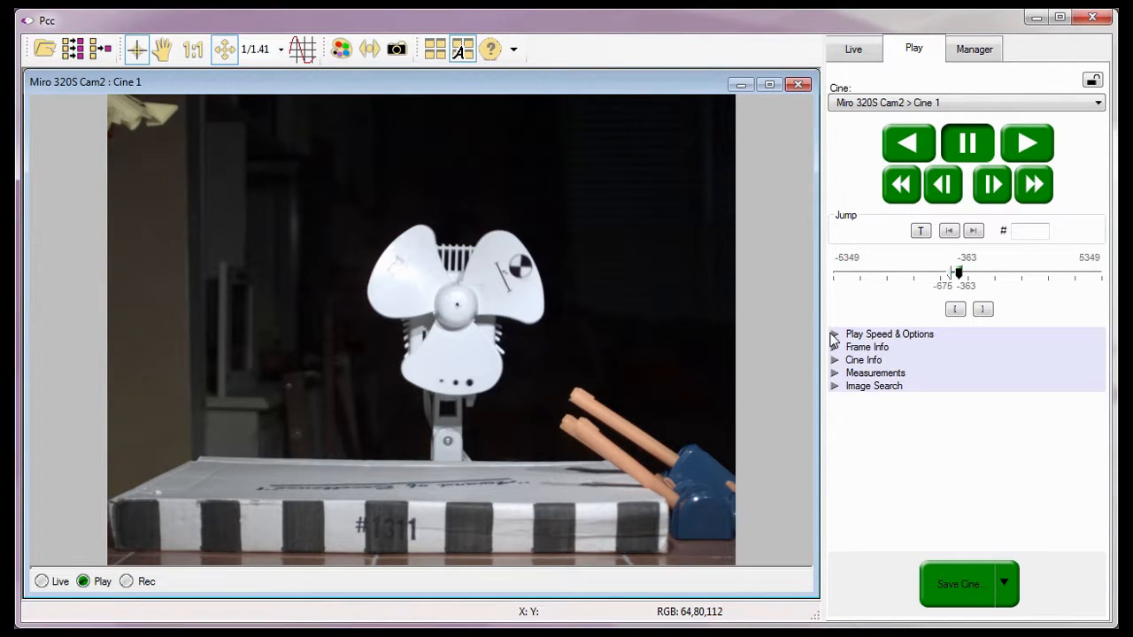
left_click(949, 232)
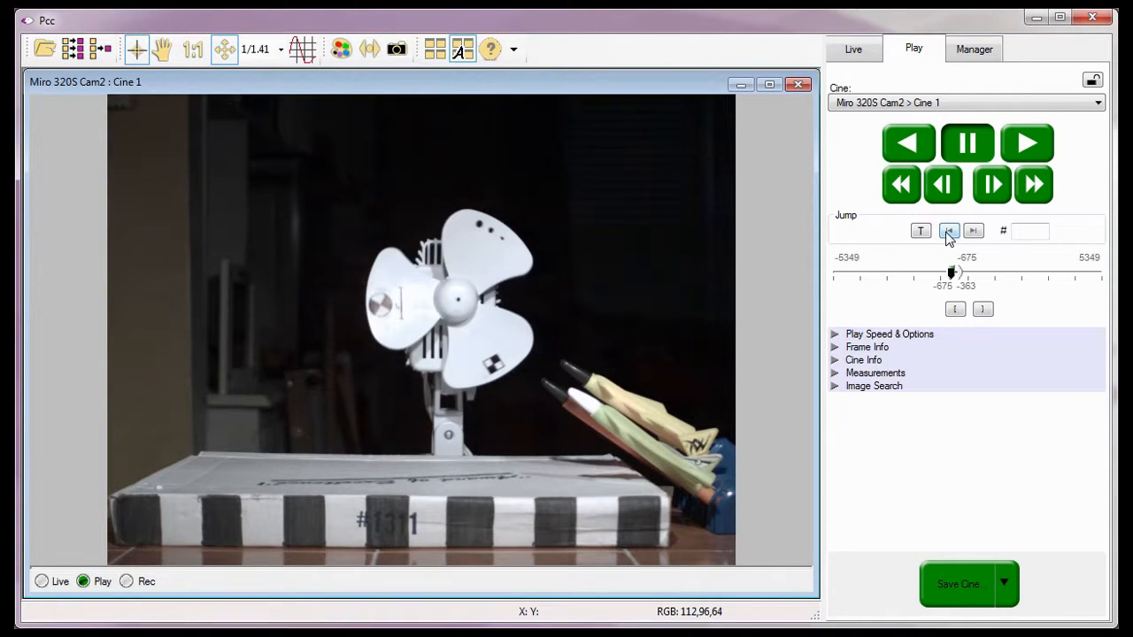
left_click(1011, 143)
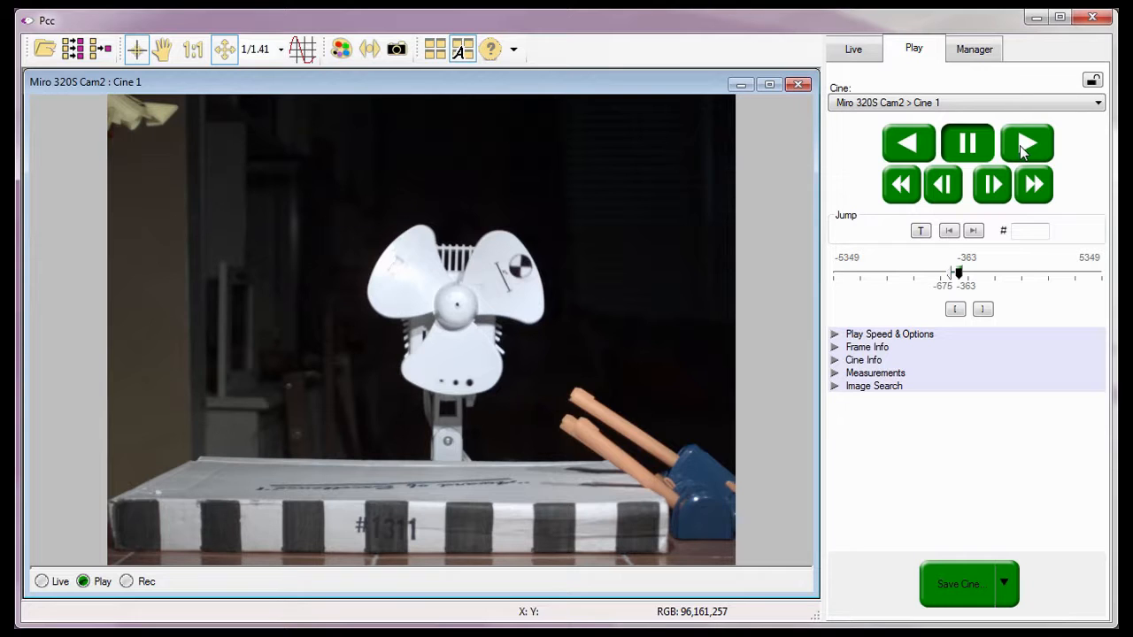
Disable the Limit to Range loop option for playback and collapse the speed options.
left_click(835, 333)
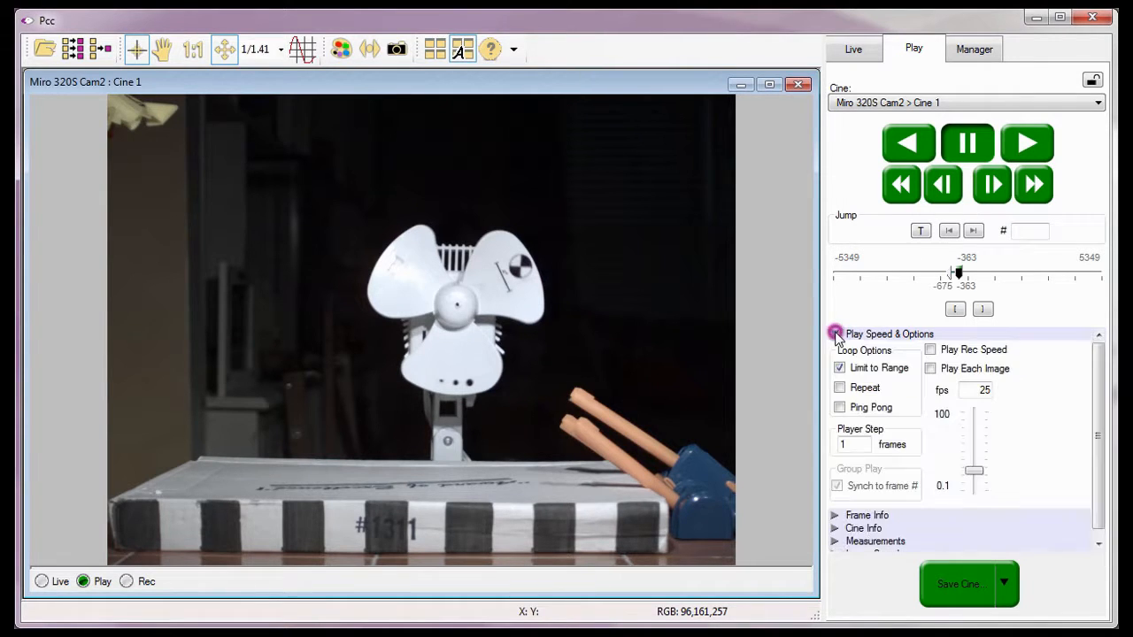
left_click(839, 369)
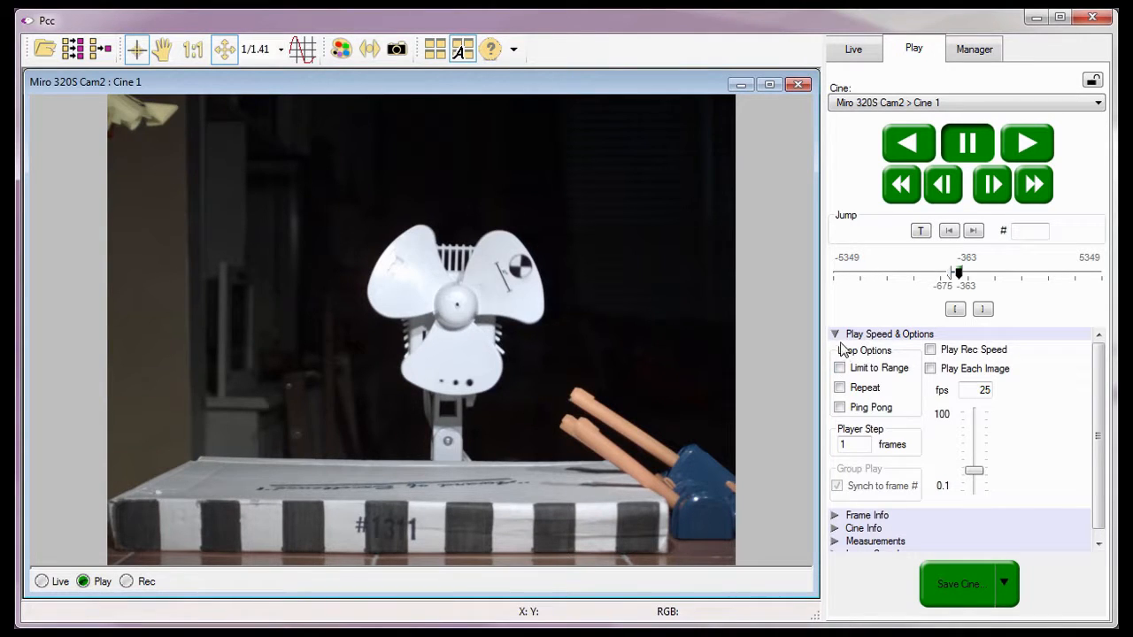
left_click(834, 335)
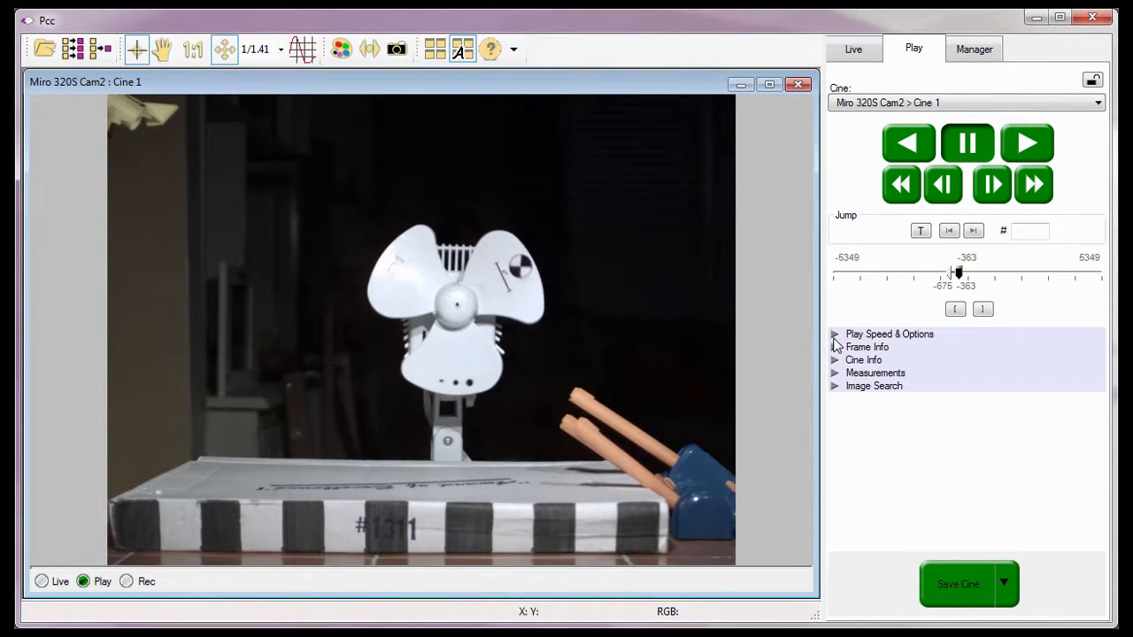
Jump to the cine's first frame, -5349, and mark it as the range start.
left_click(948, 232)
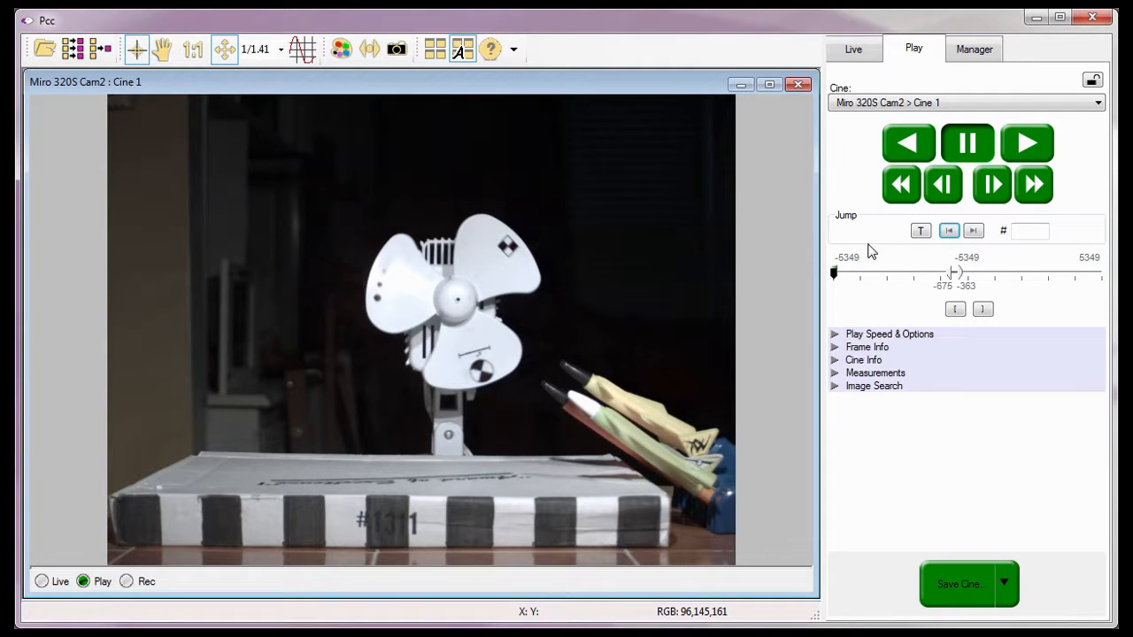
left_click(832, 248)
left_click(957, 311)
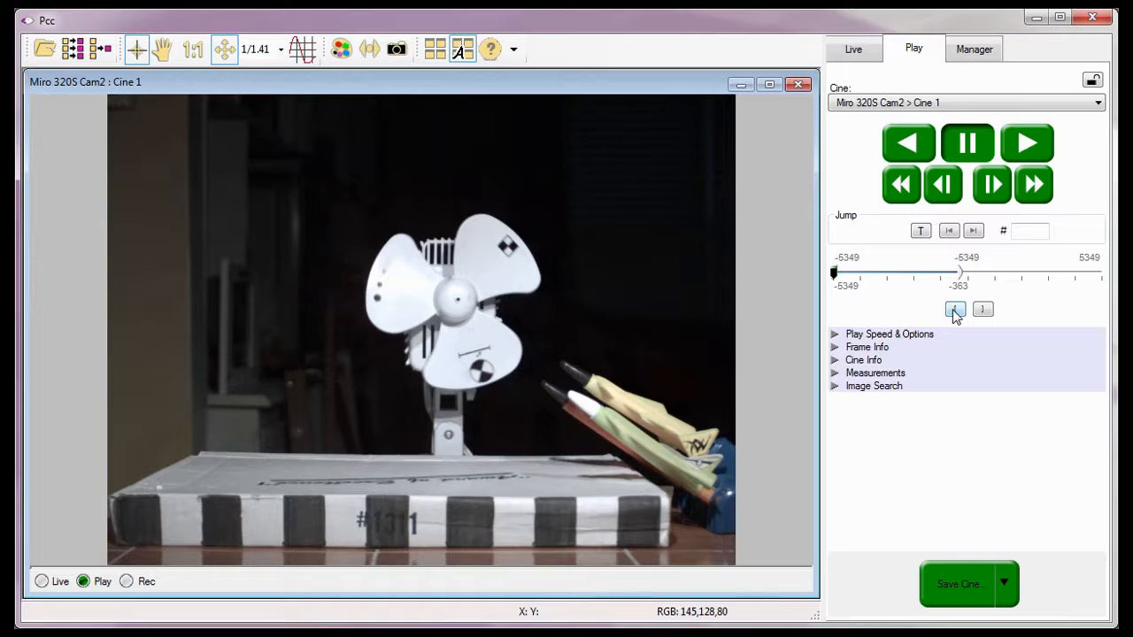
left_click(831, 310)
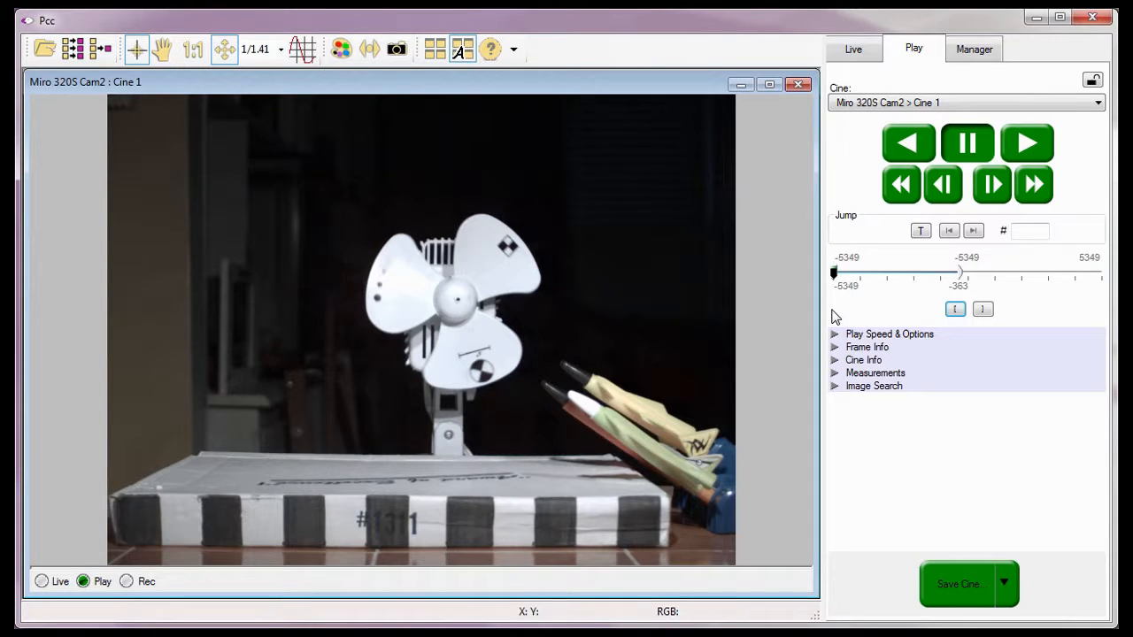
left_click(885, 253)
Jump to the cine's last frame, 5349, and mark it as the range end.
left_click(973, 234)
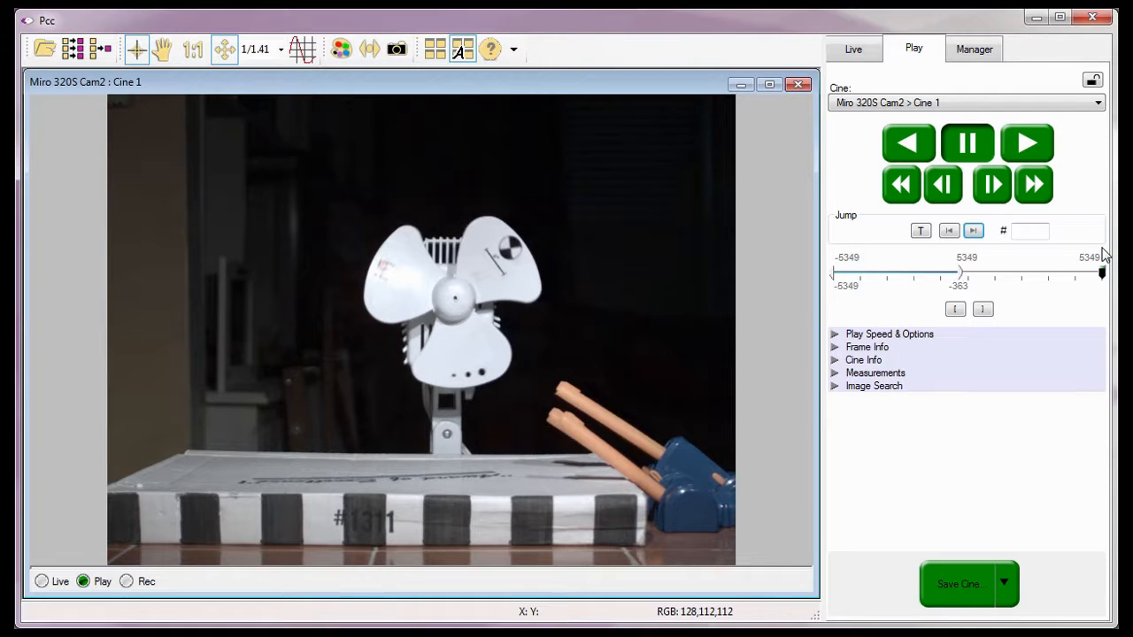
left_click(983, 309)
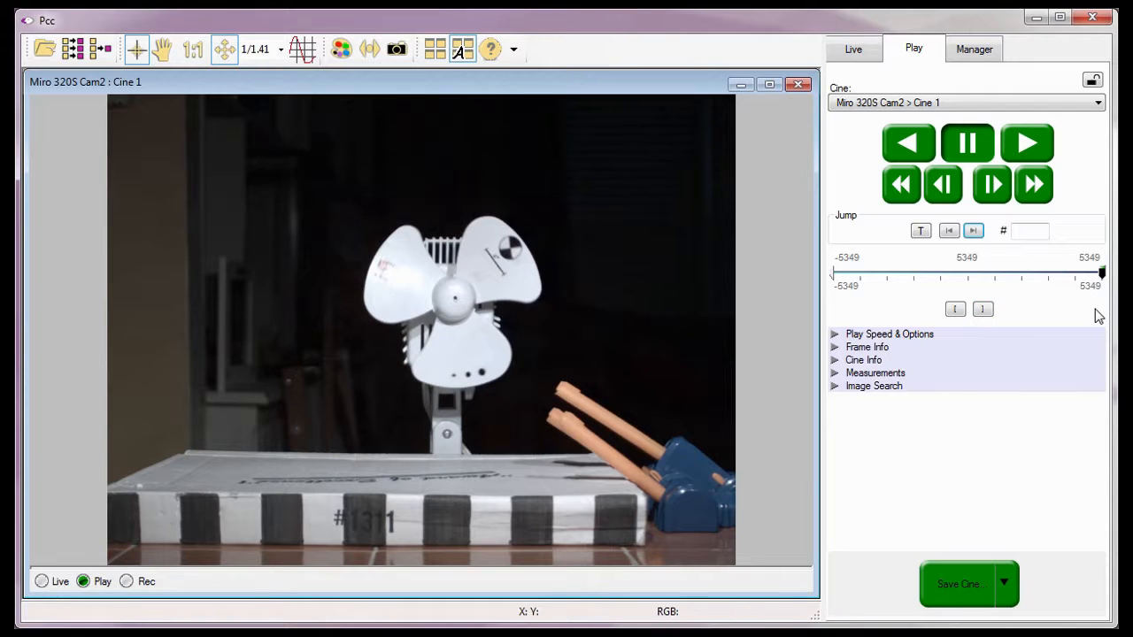
left_click(1039, 253)
Move to about frame -430, play forward, pause at frame -363, and mark it as the range end.
left_click(957, 275)
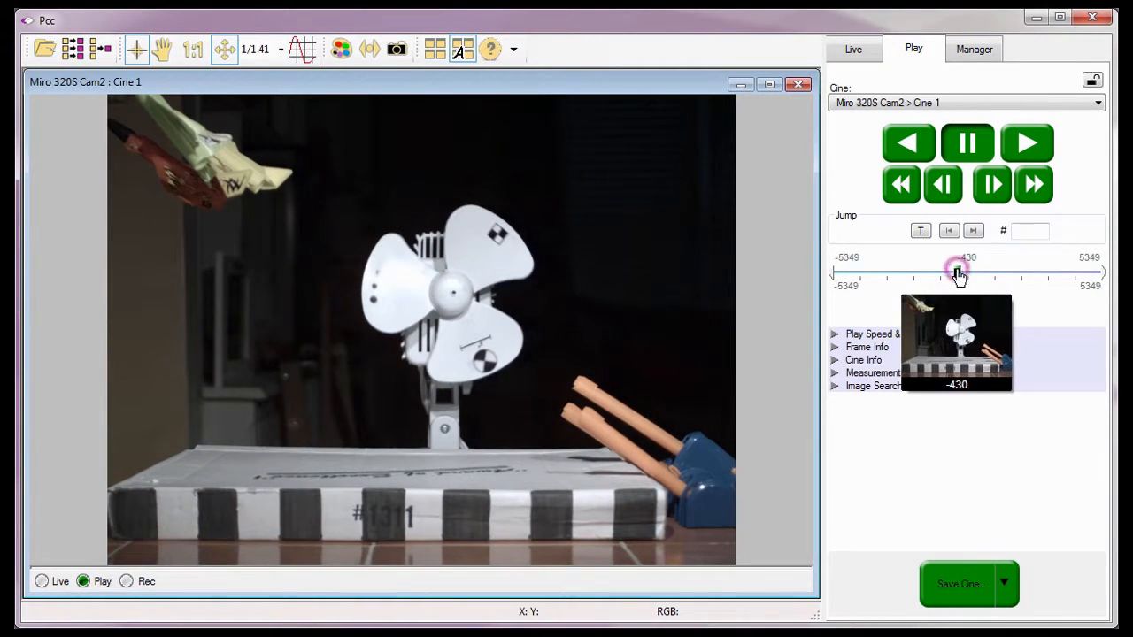
left_click(1014, 154)
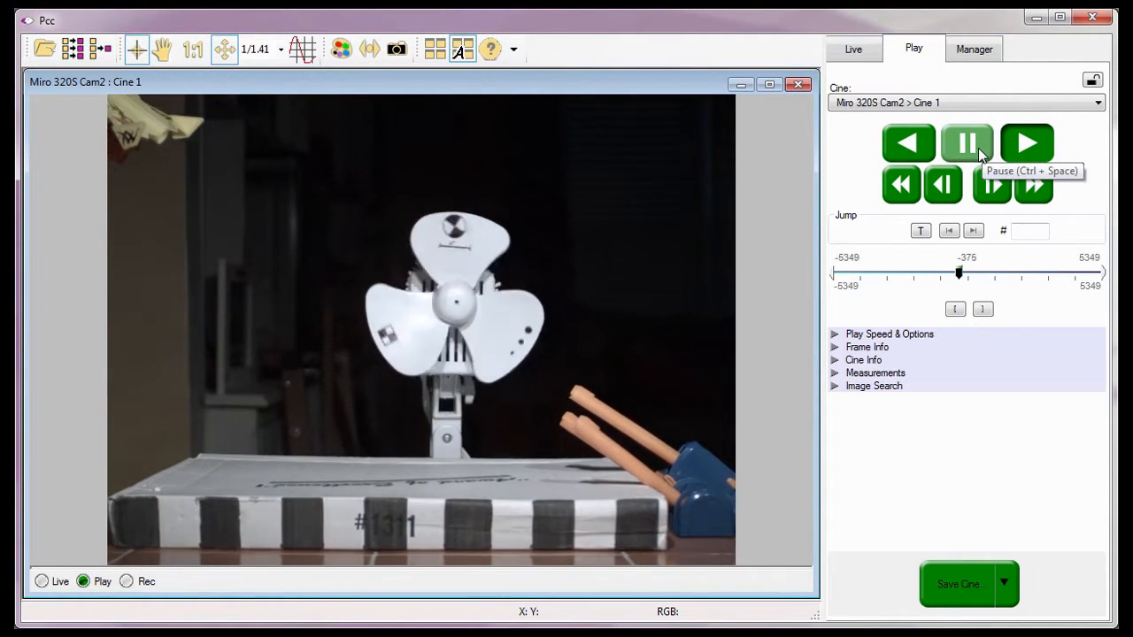
left_click(978, 148)
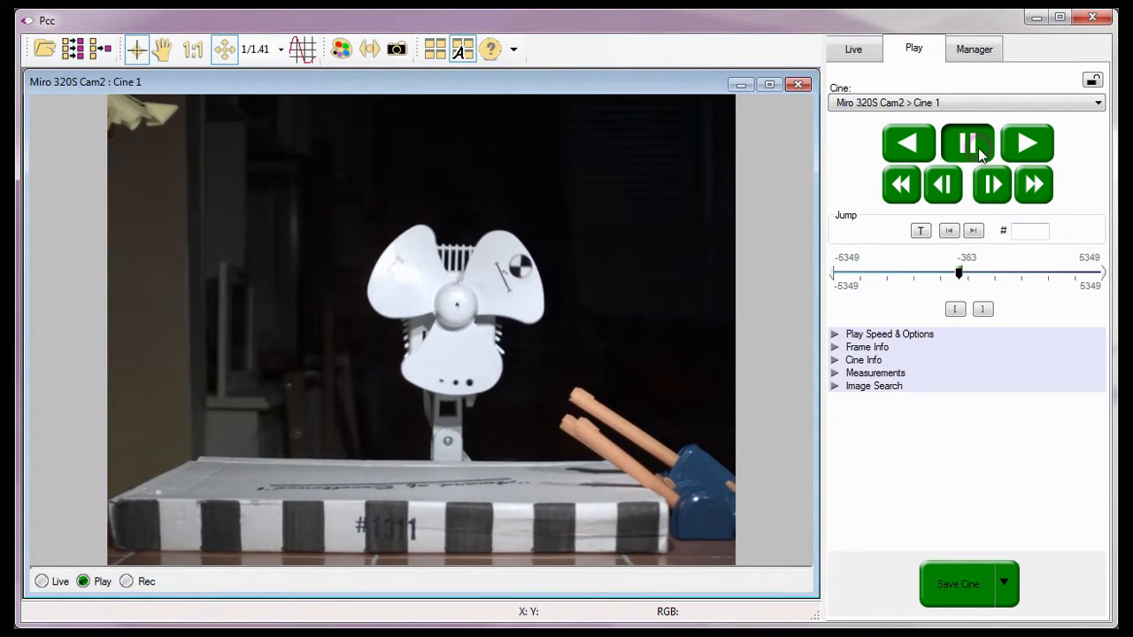
left_click(982, 309)
Play the cine backward, pause at frame -691, and mark it as the range start.
left_click(912, 153)
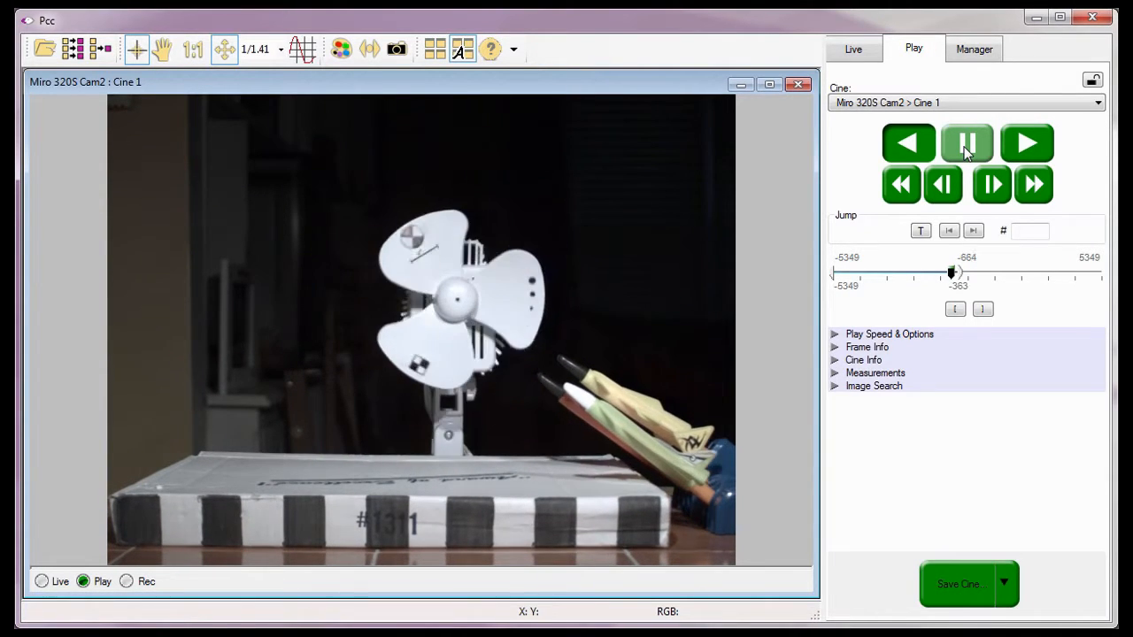
left_click(966, 152)
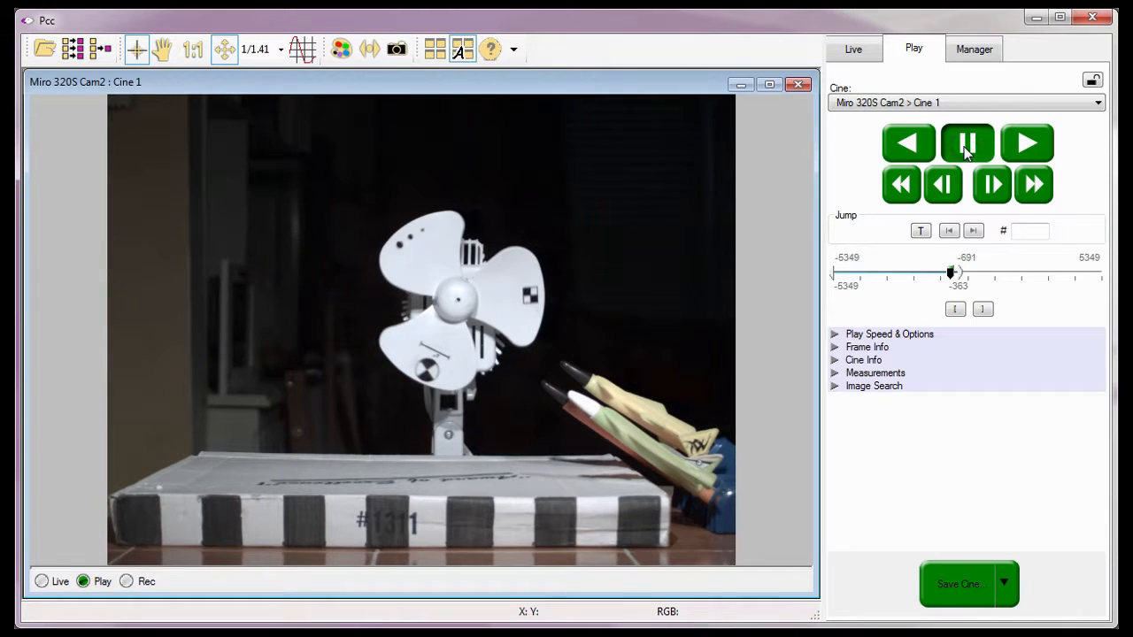
left_click(955, 310)
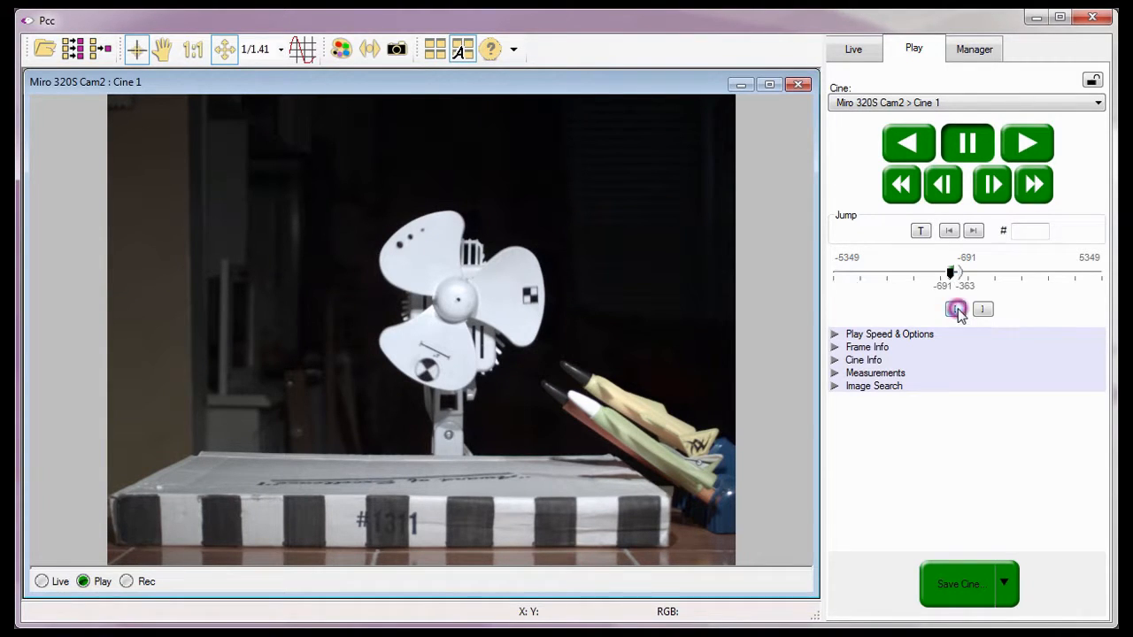
Enable the Limit to Range loop option, and play the marked range forward from its start.
left_click(863, 334)
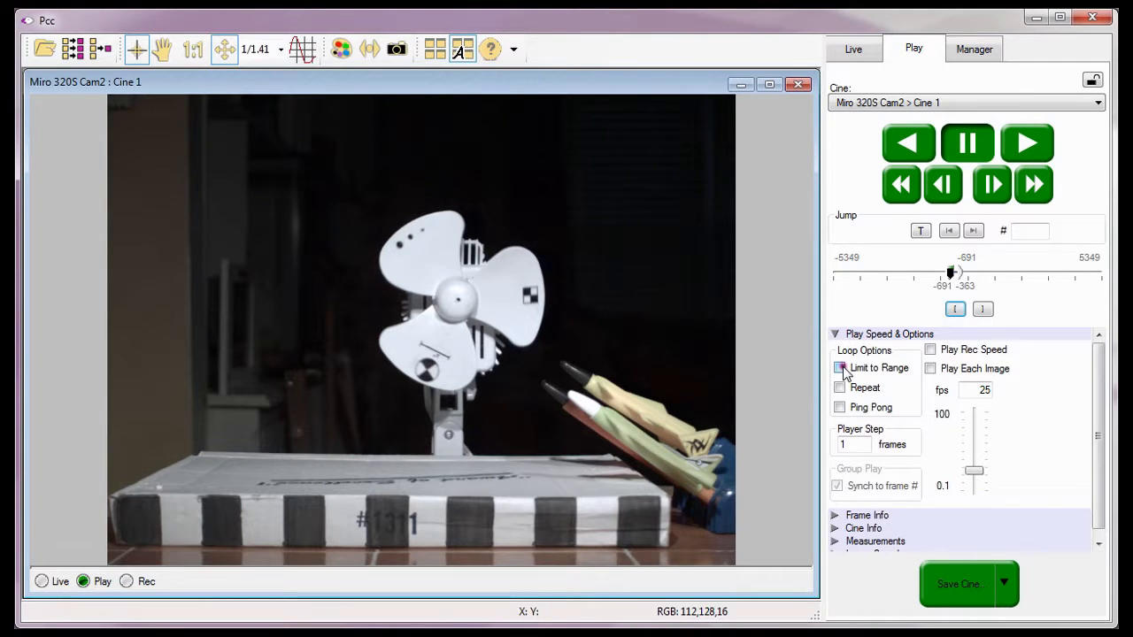
left_click(840, 368)
left_click(837, 334)
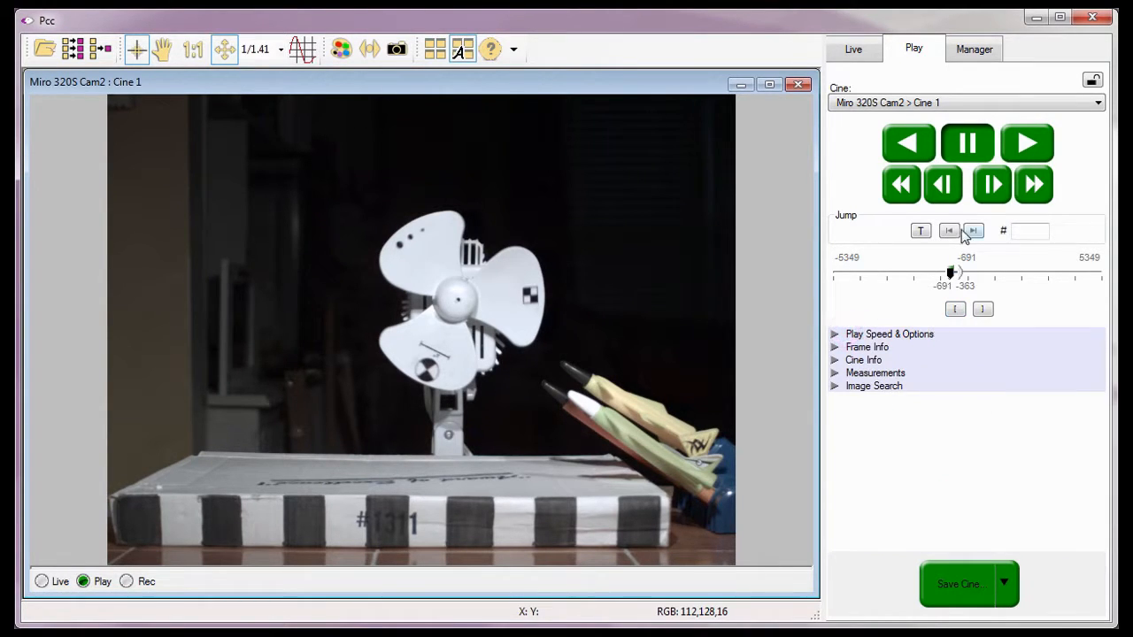
left_click(953, 229)
left_click(1021, 147)
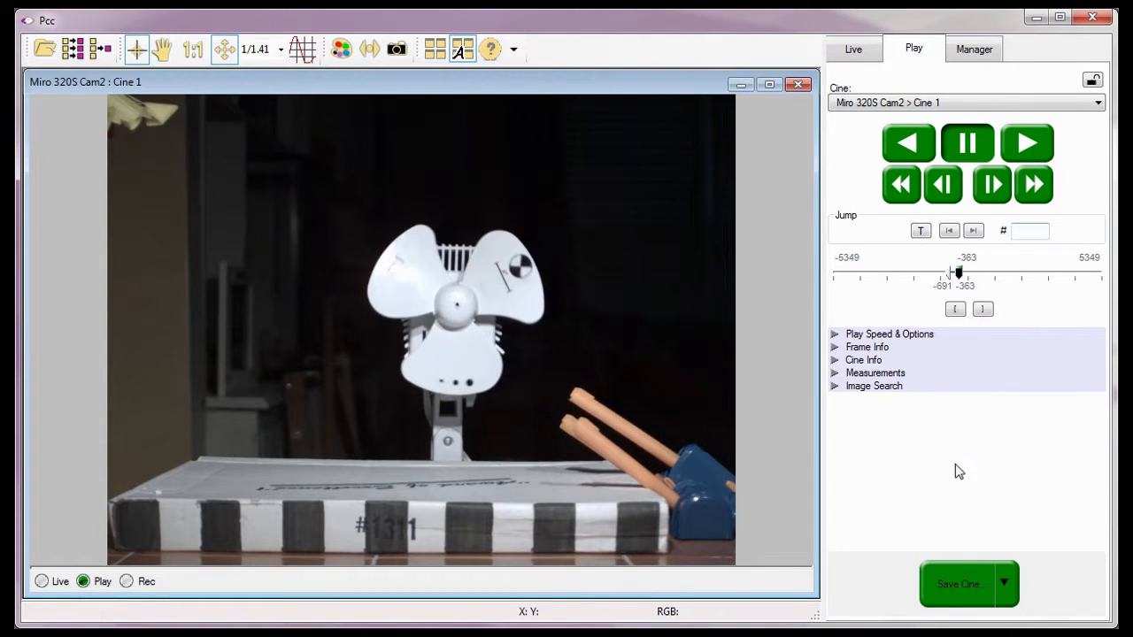
Start saving the cine and set the destination to C:\Program Files\Phantom\Cines.
left_click(945, 576)
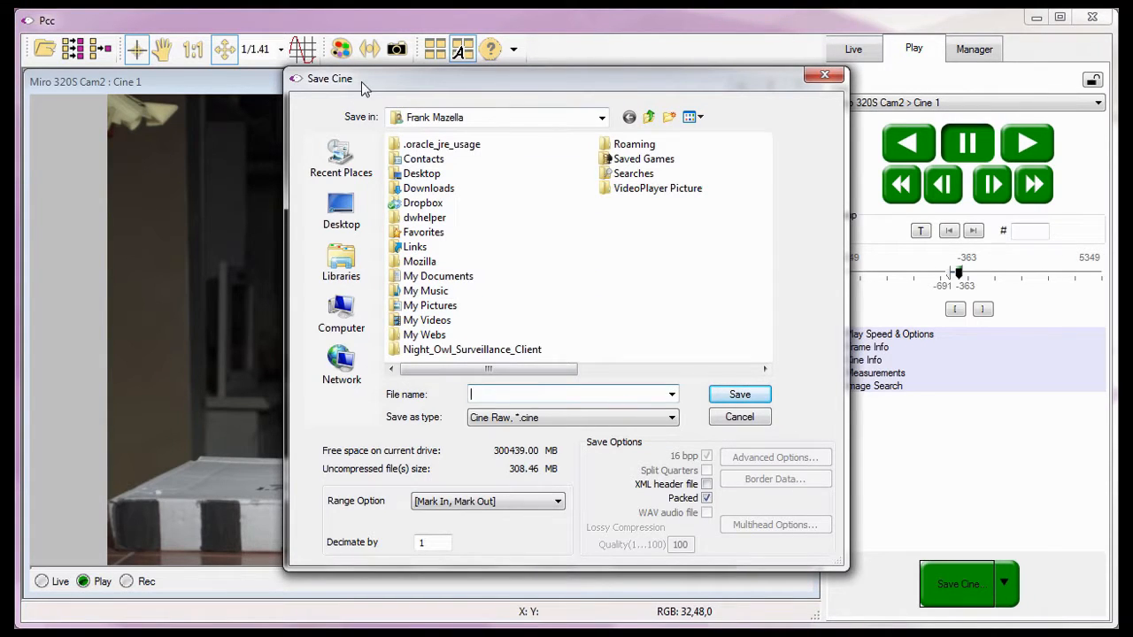
left_click(603, 119)
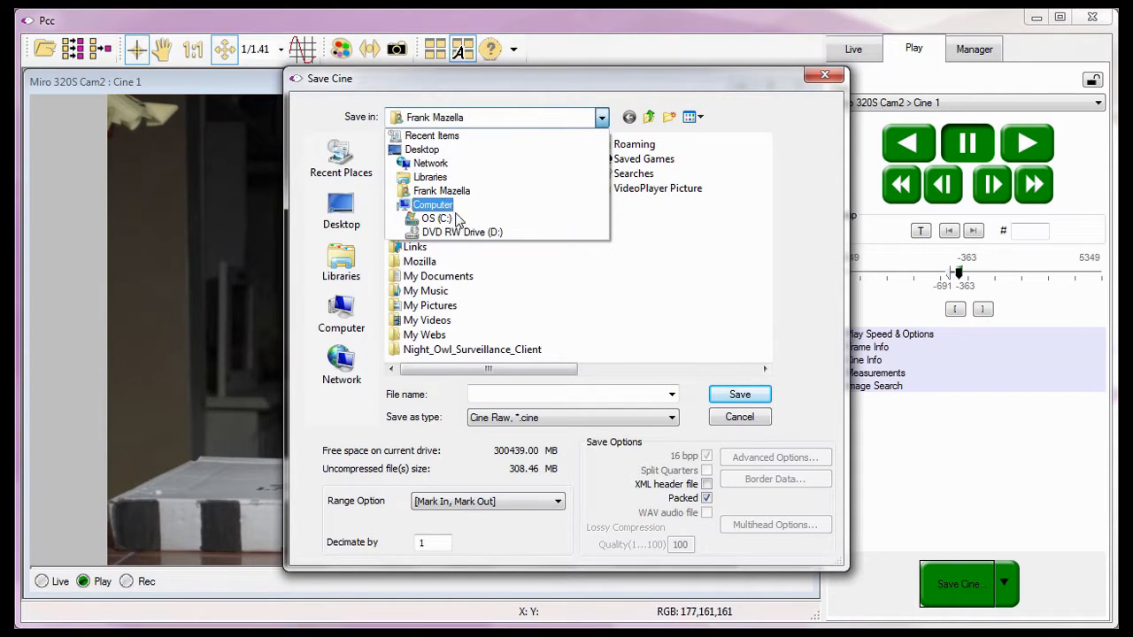
left_click(439, 218)
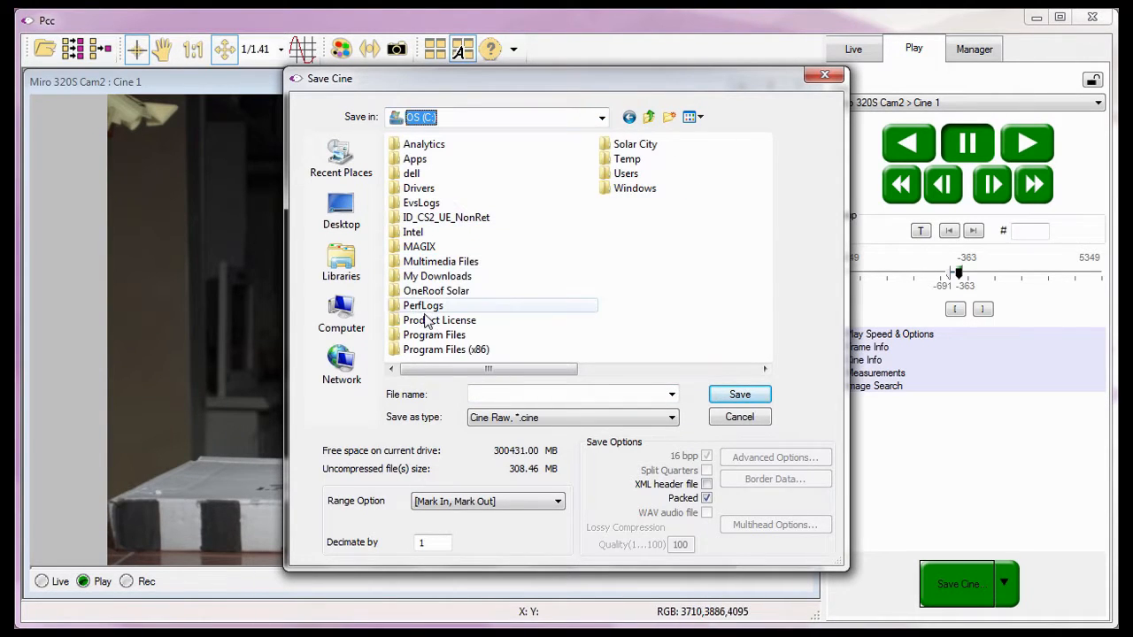
double_click(426, 337)
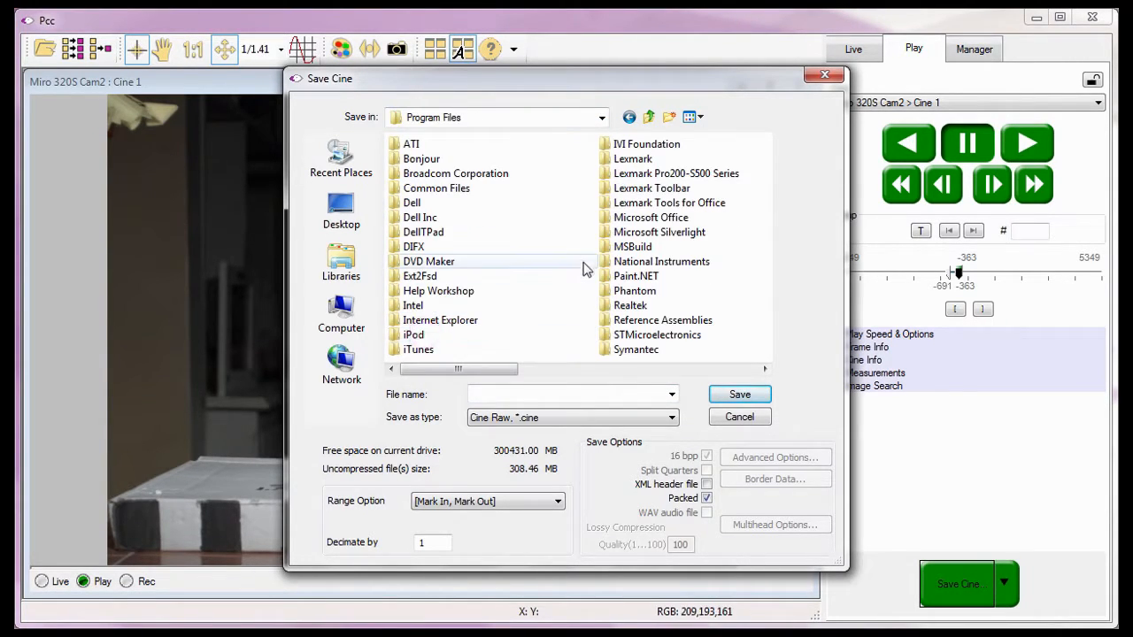
double_click(618, 292)
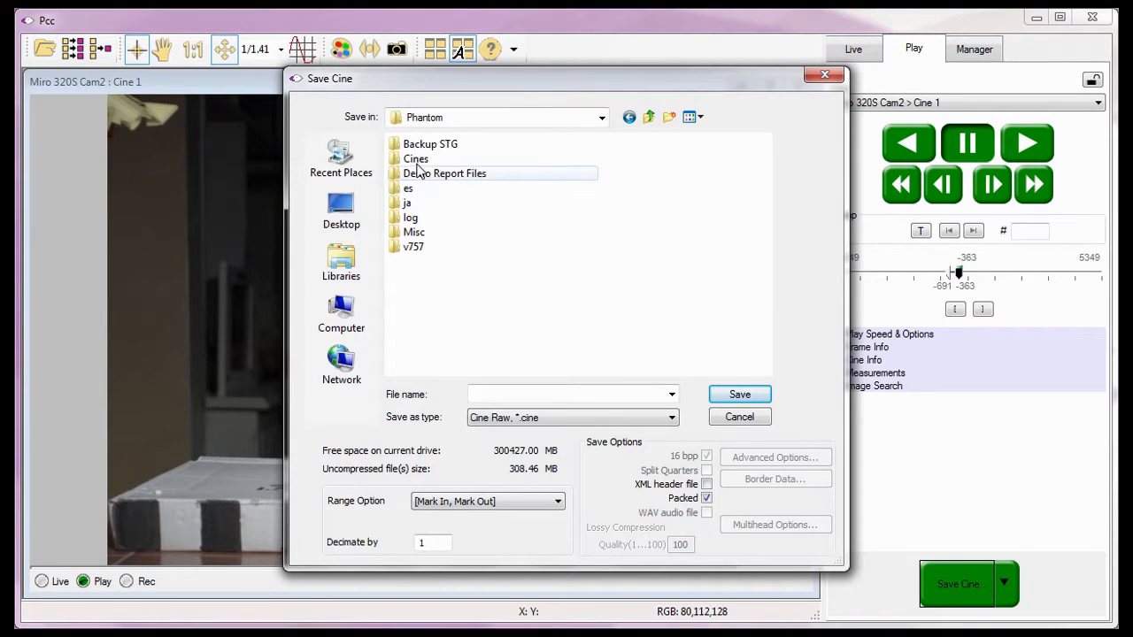
left_click(416, 163)
double_click(416, 162)
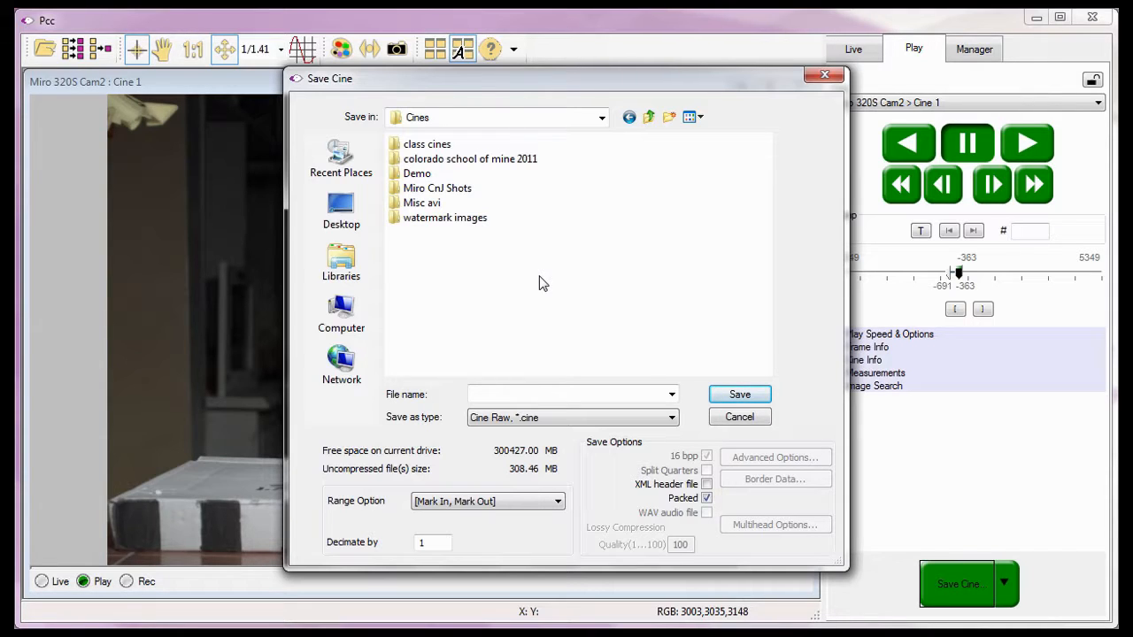
Create a folder named Tutorial Cines inside the Cines folder and open it as the save location.
left_click(661, 104)
left_click(668, 124)
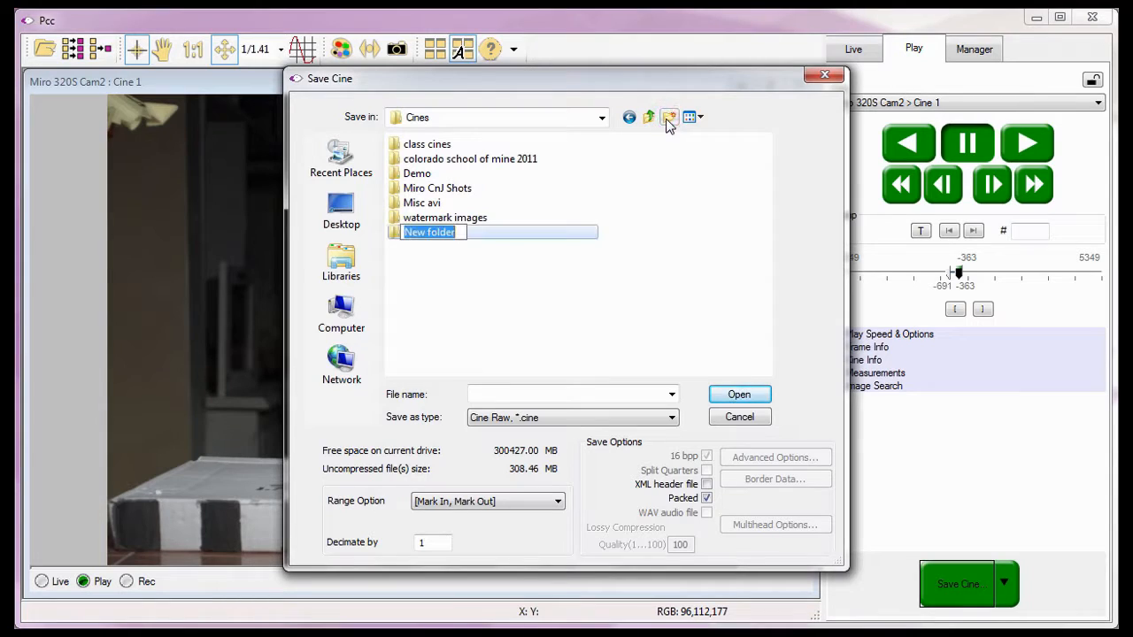
left_click(452, 232)
left_click_drag(454, 232, 390, 246)
type("T")
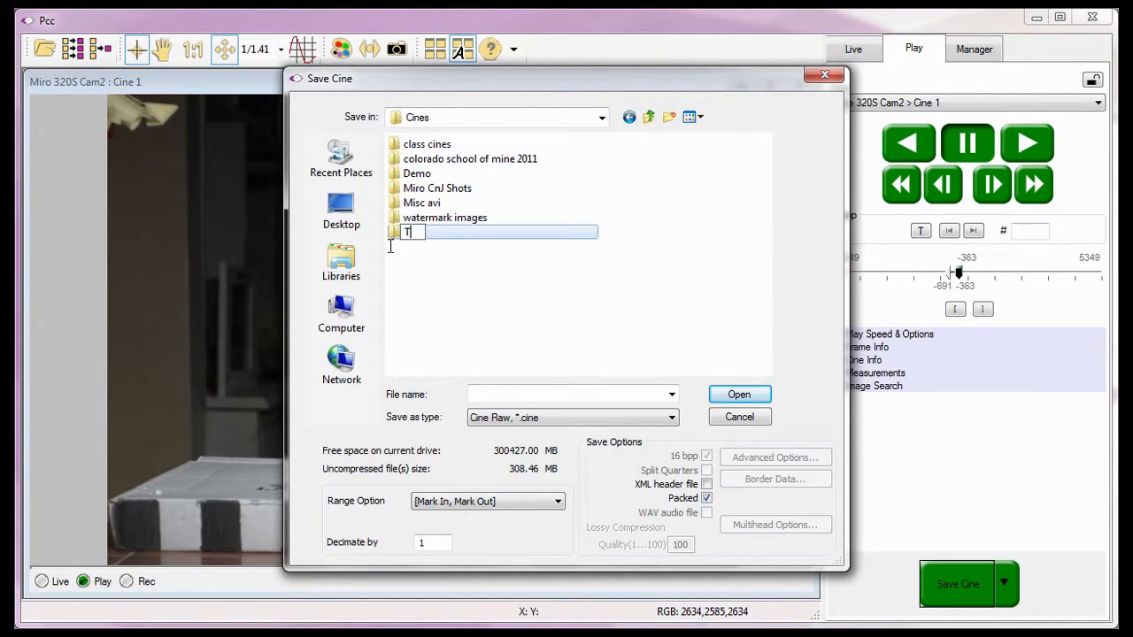
type("utorial Cines")
key("Return")
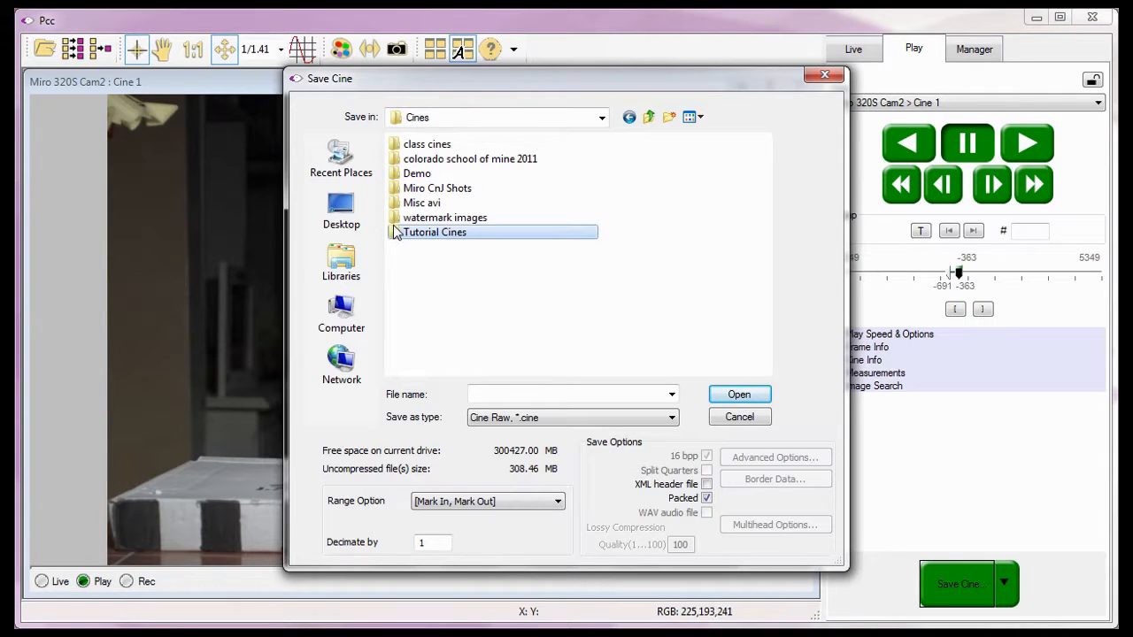
double_click(395, 233)
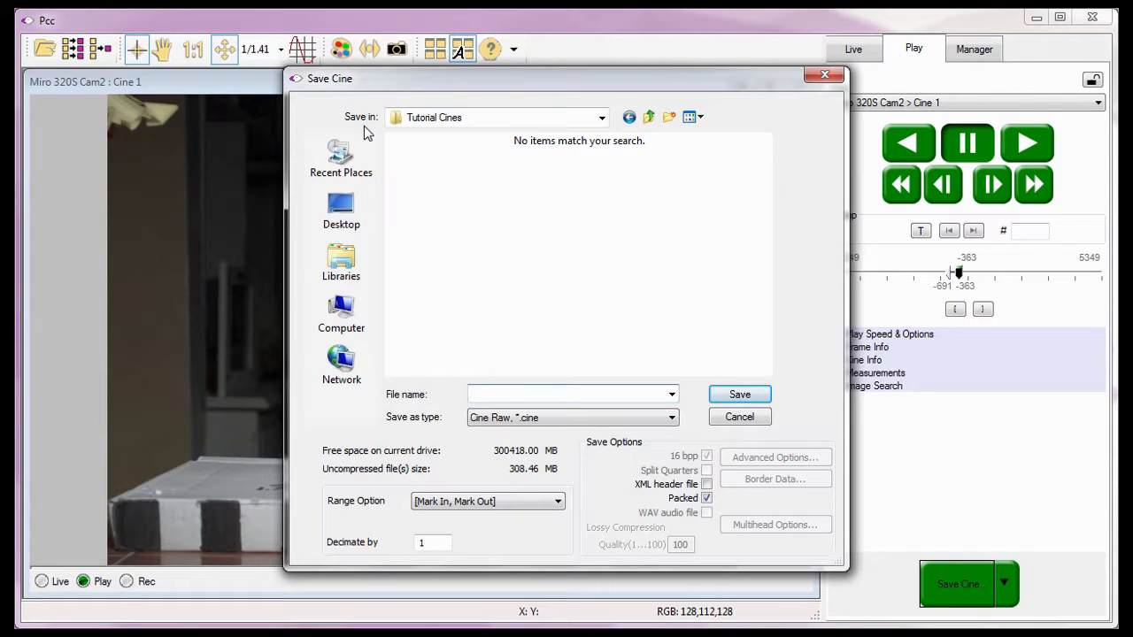
Name the file Toy Jets Cines1 and save the [Mark In, Mark Out] range as Cine Raw.
left_click(435, 397)
left_click(470, 395)
type("Toy Jets")
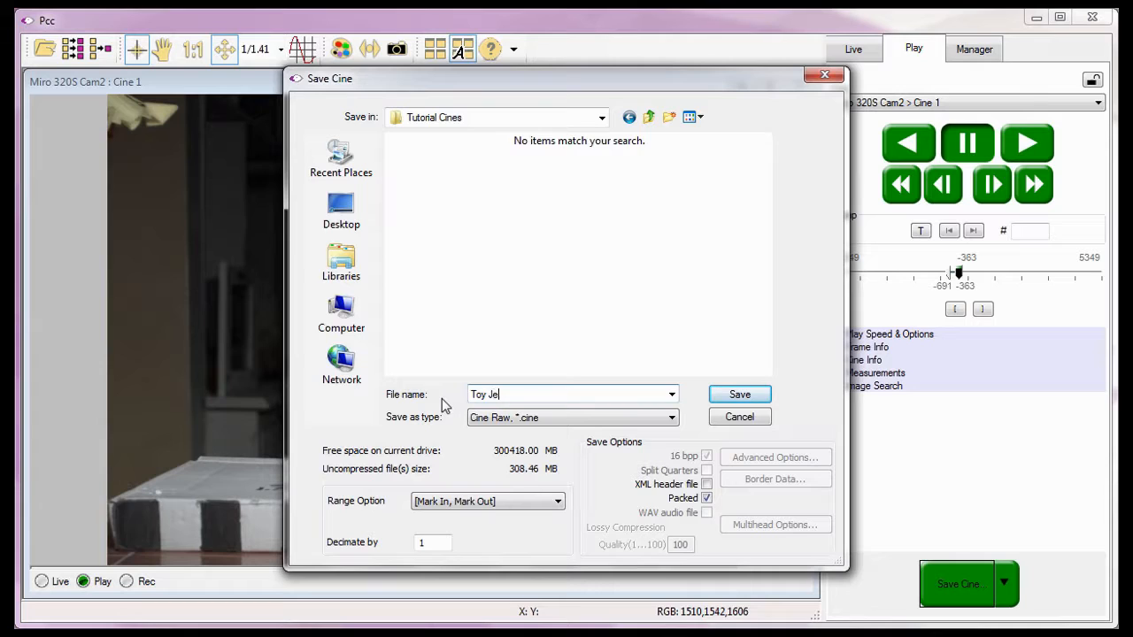
type(" Cines1")
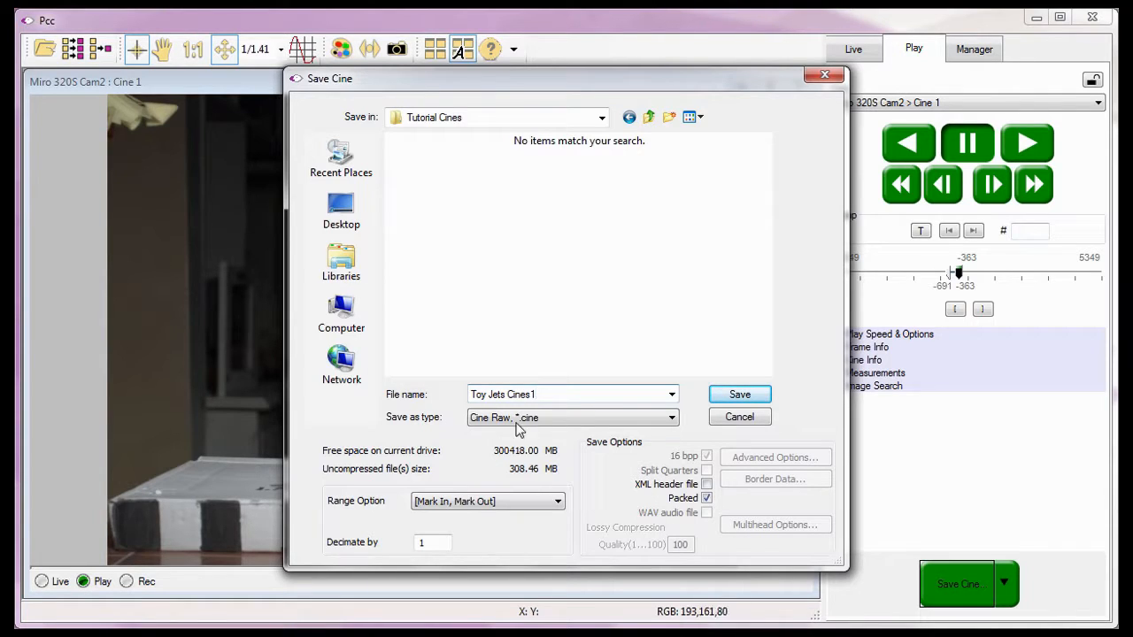
left_click(716, 395)
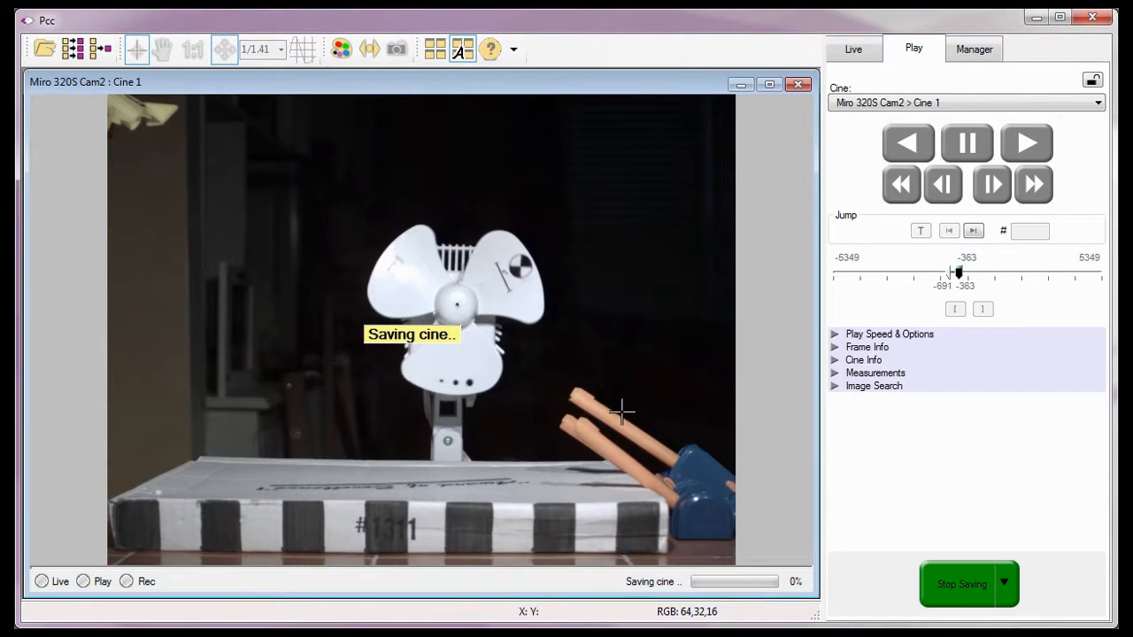
left_click(432, 356)
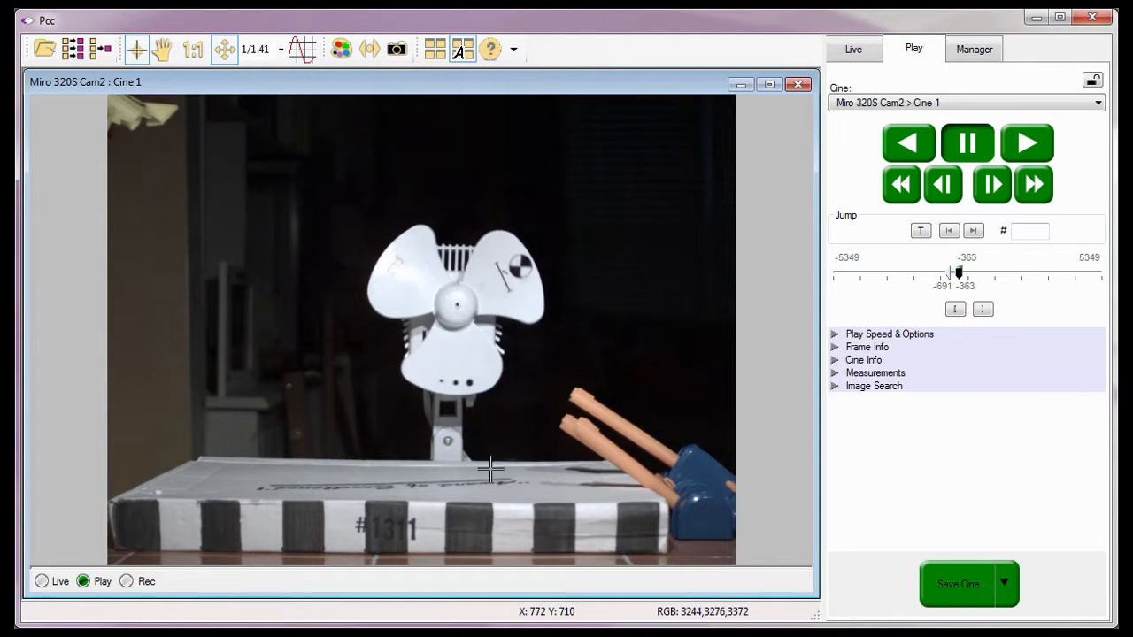
Open the saved file Toy Jets Cines1.cine from the Tutorial Cines folder.
left_click(41, 55)
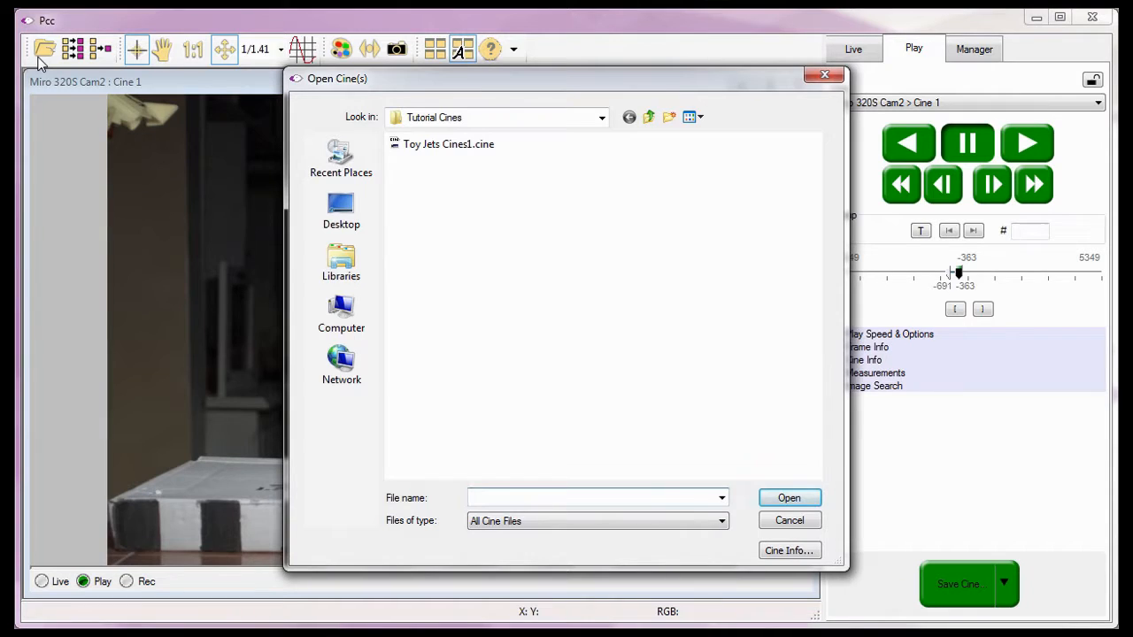
left_click(373, 79)
left_click(365, 123)
left_click(397, 144)
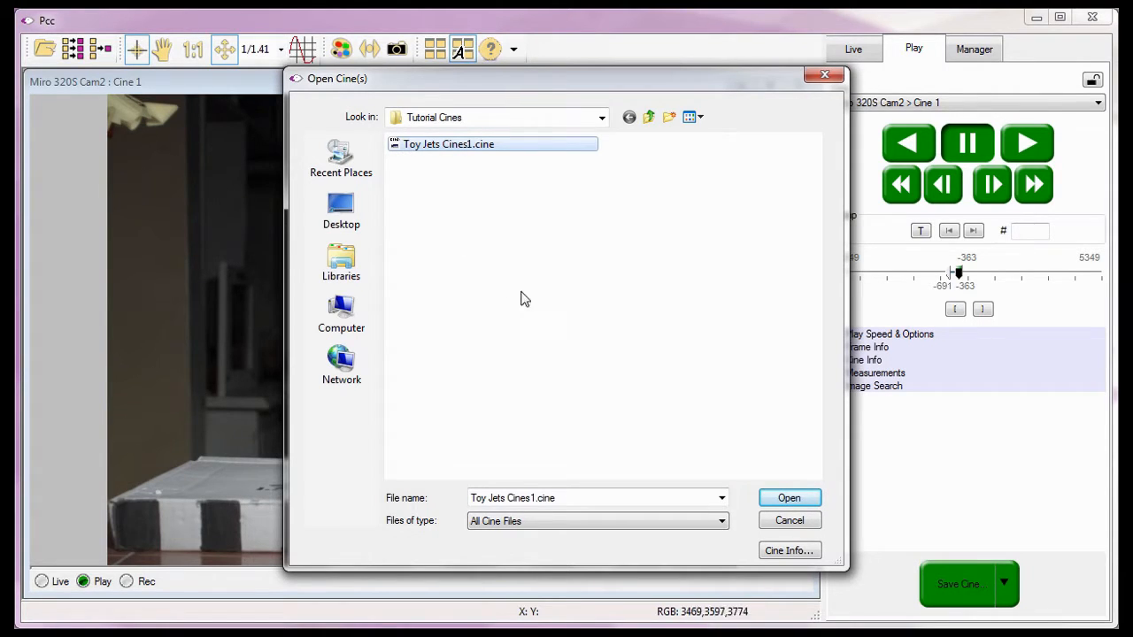
left_click(774, 500)
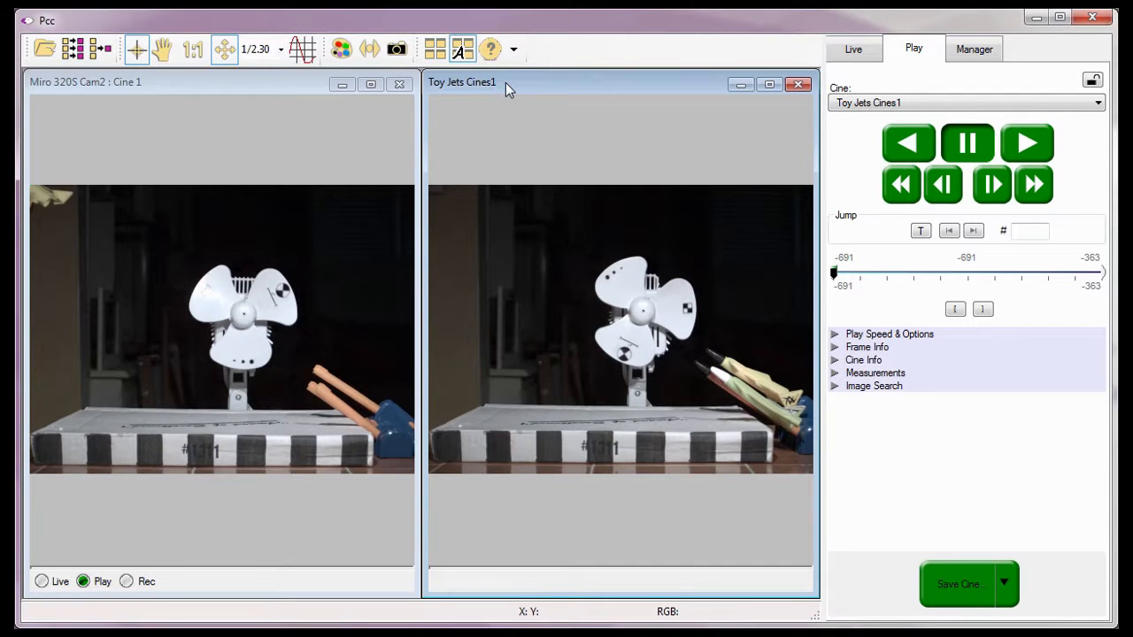
Locate the Toy Jets Cines1 entry at the end of the Manager's Files tree and select it.
left_click(966, 52)
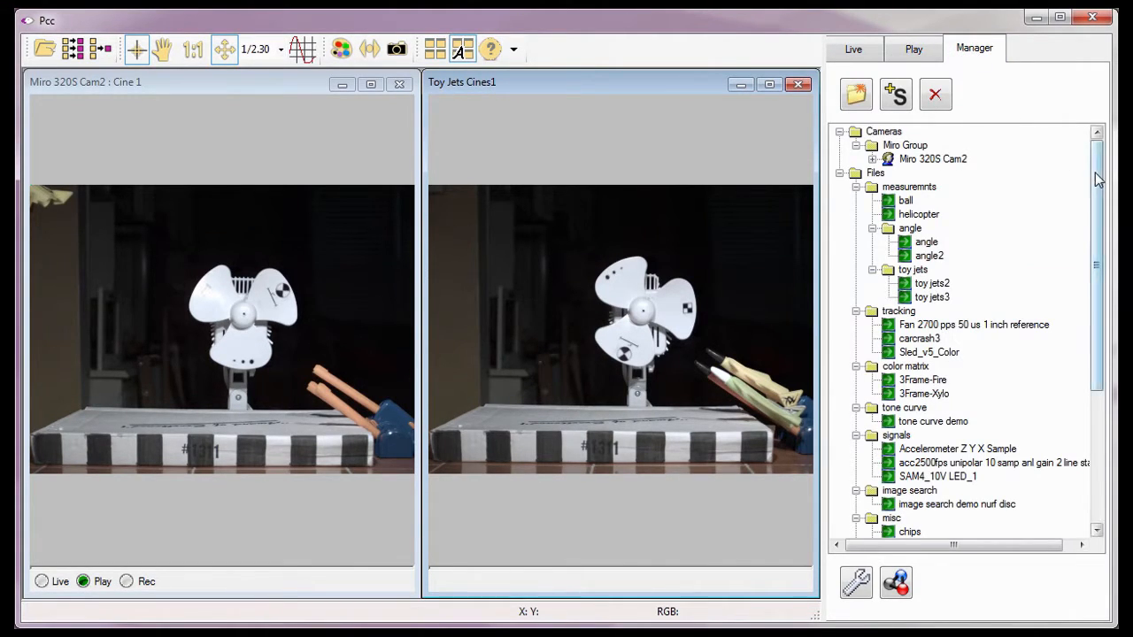
left_click_drag(1095, 183, 1095, 401)
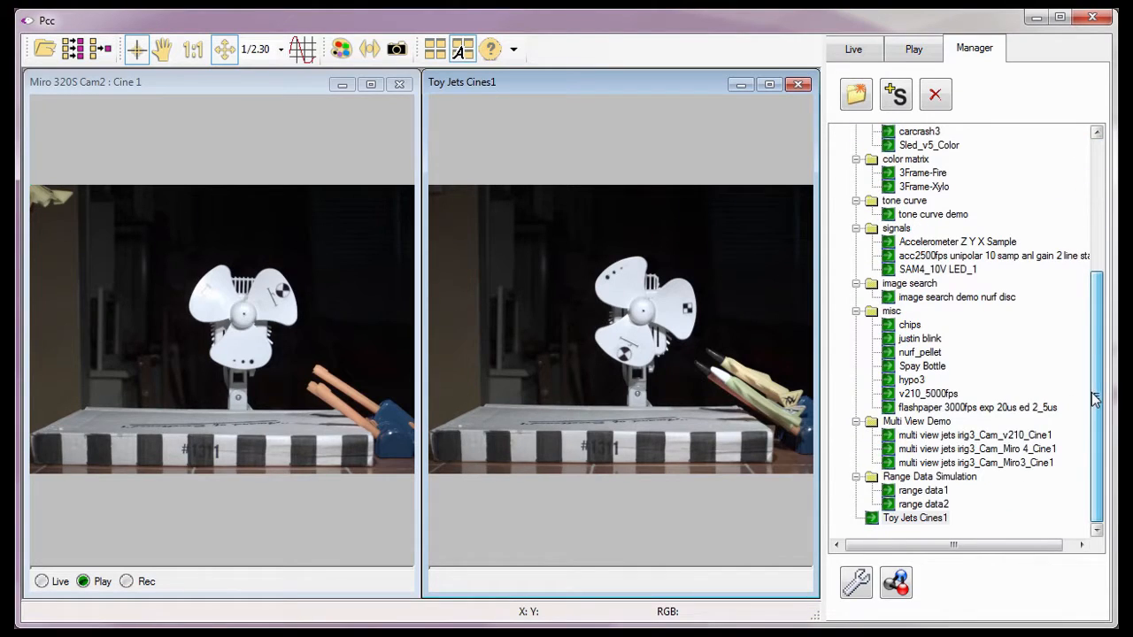
left_click(832, 522)
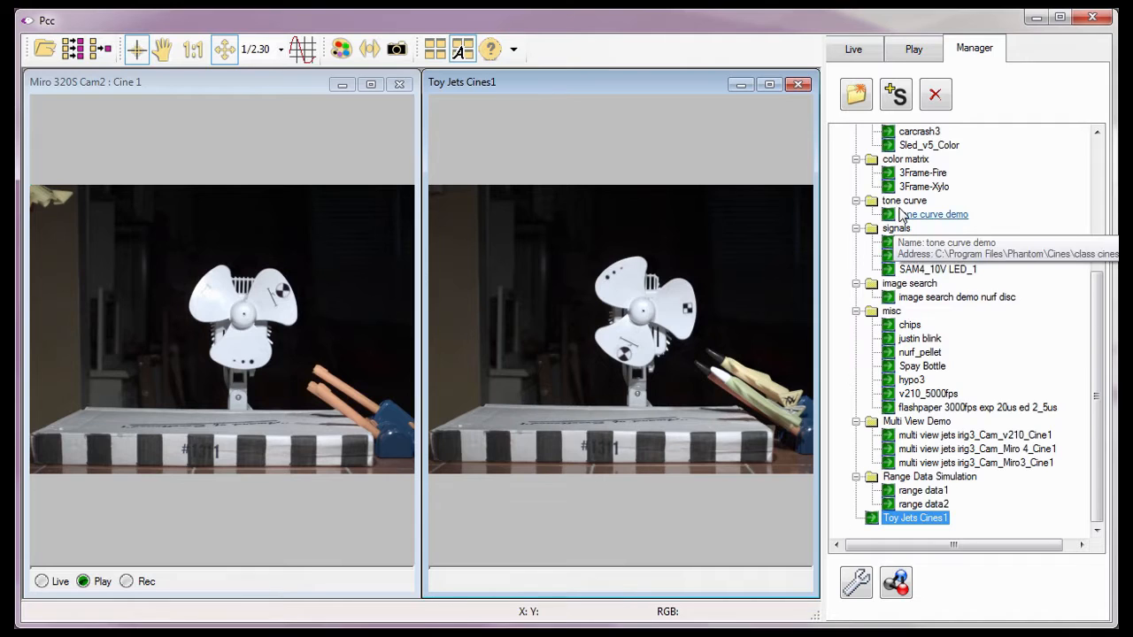
Close the Miro 320S Cam2 : Cine 1 window and play Toy Jets Cines1 forward.
left_click(903, 47)
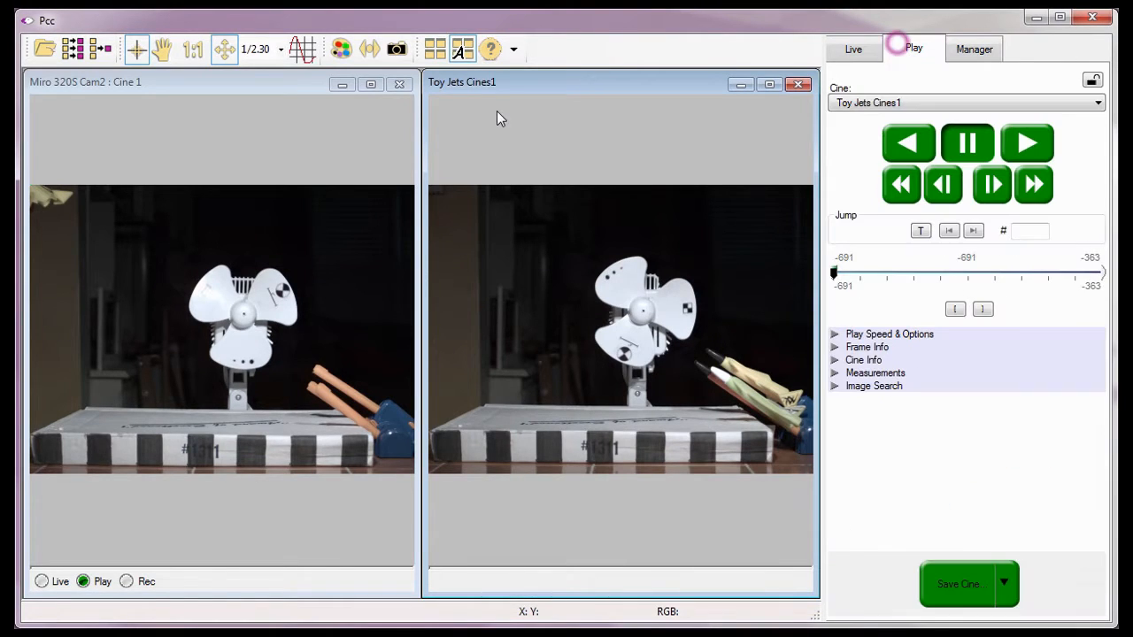
left_click(400, 84)
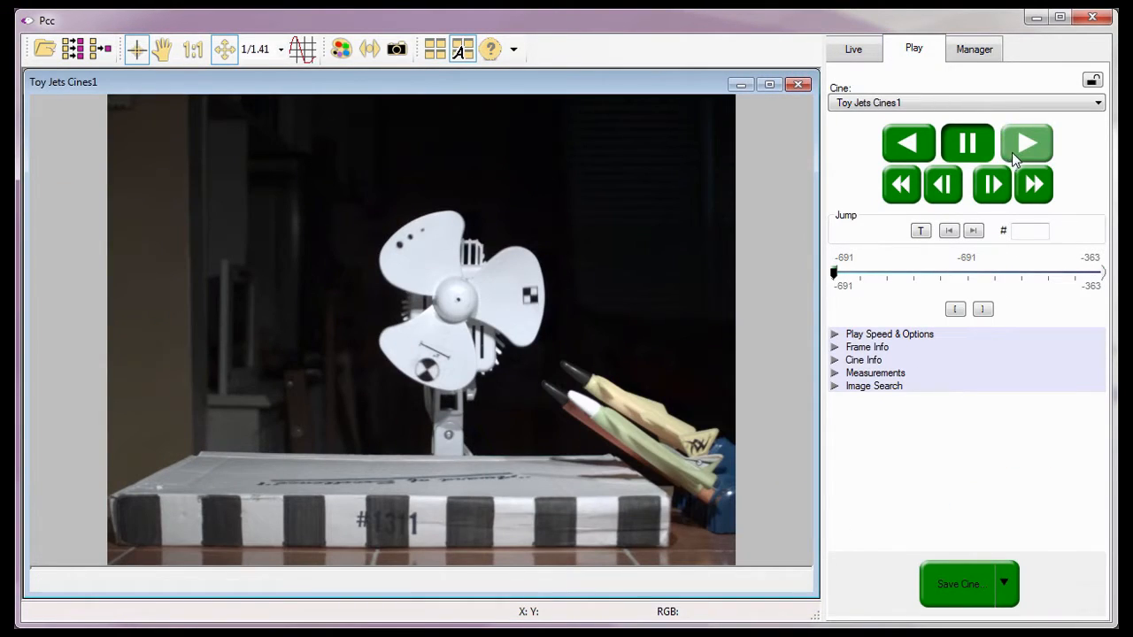
left_click(1012, 153)
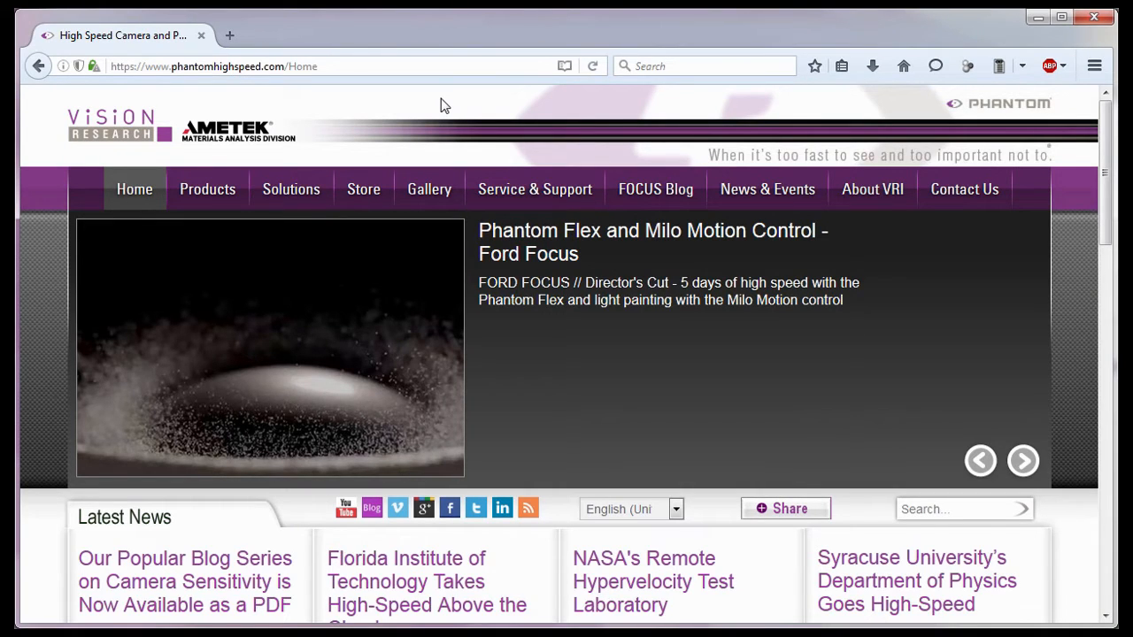
Switch to the web browser and open the Training page under Service & Support on phantomhighspeed.com.
left_click(166, 76)
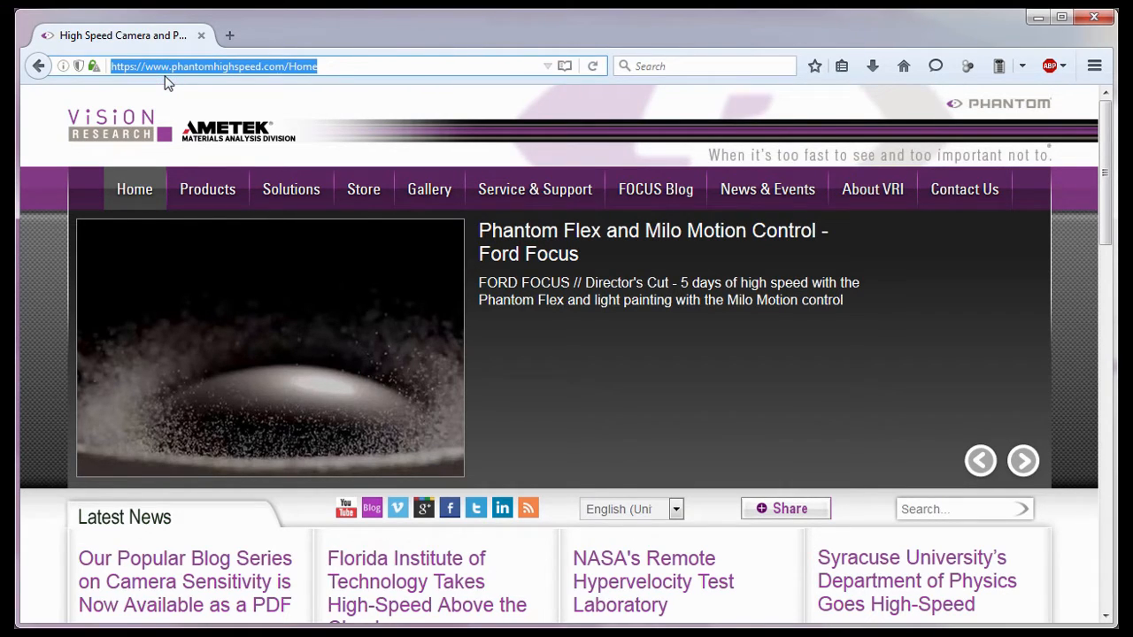
mouse_move(469, 181)
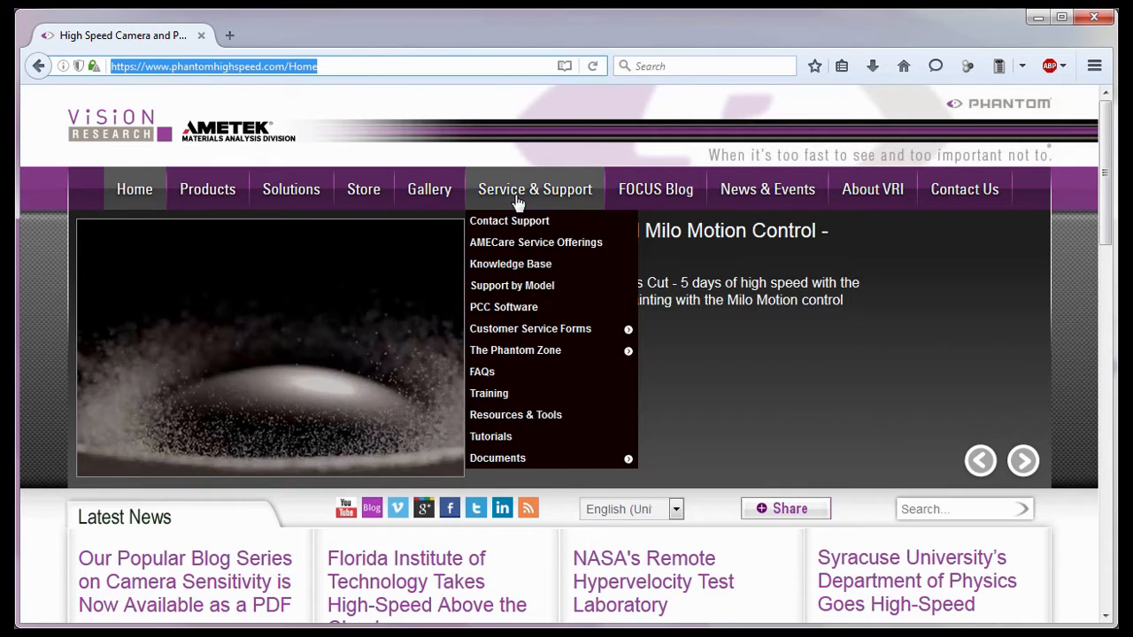
left_click(515, 394)
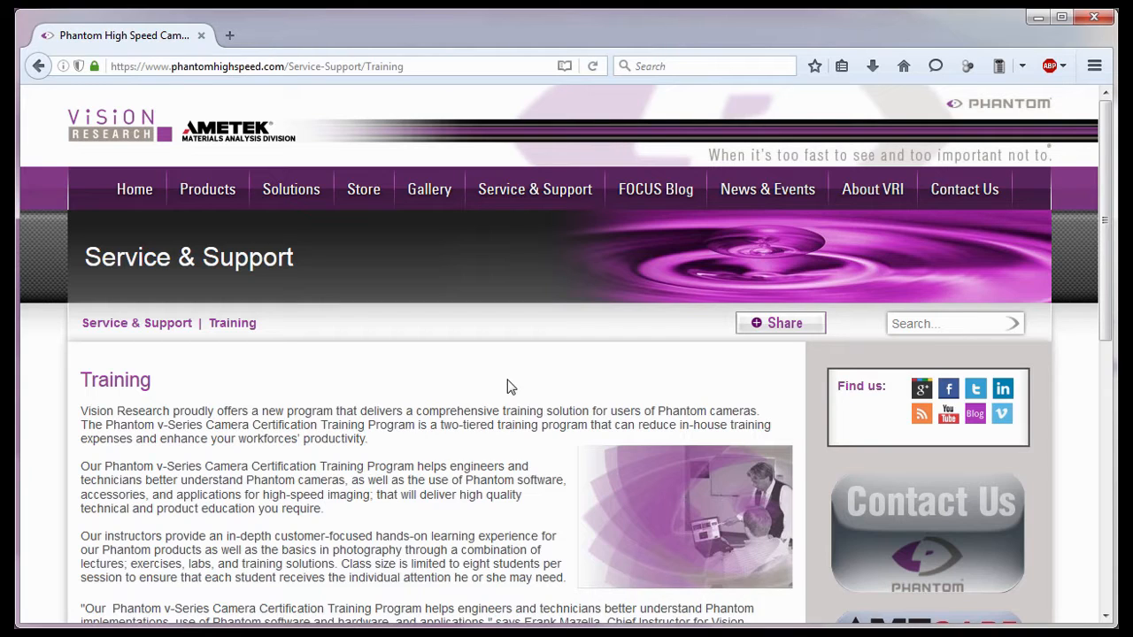
View the North American Sales contact page, and open the International Sales contact page.
mouse_move(954, 194)
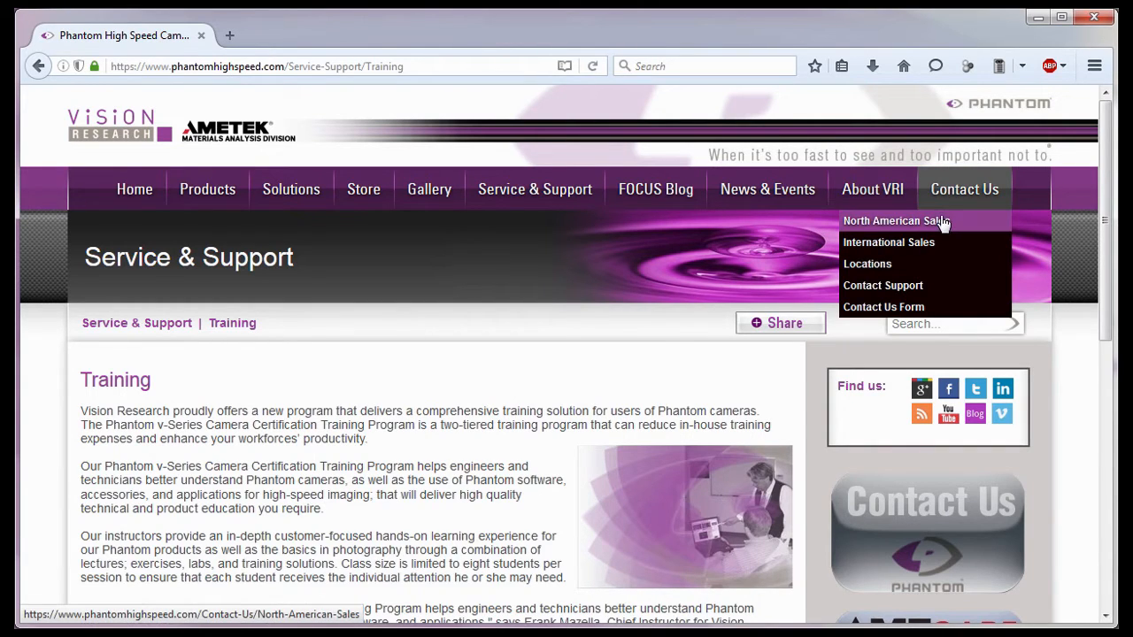
left_click(943, 221)
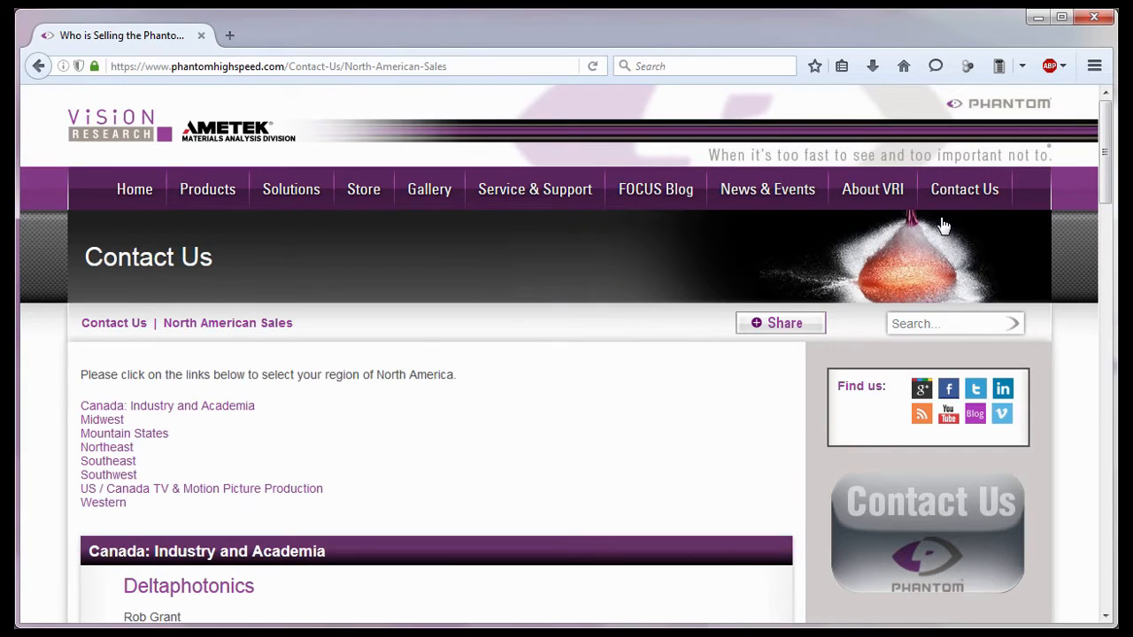
mouse_move(968, 202)
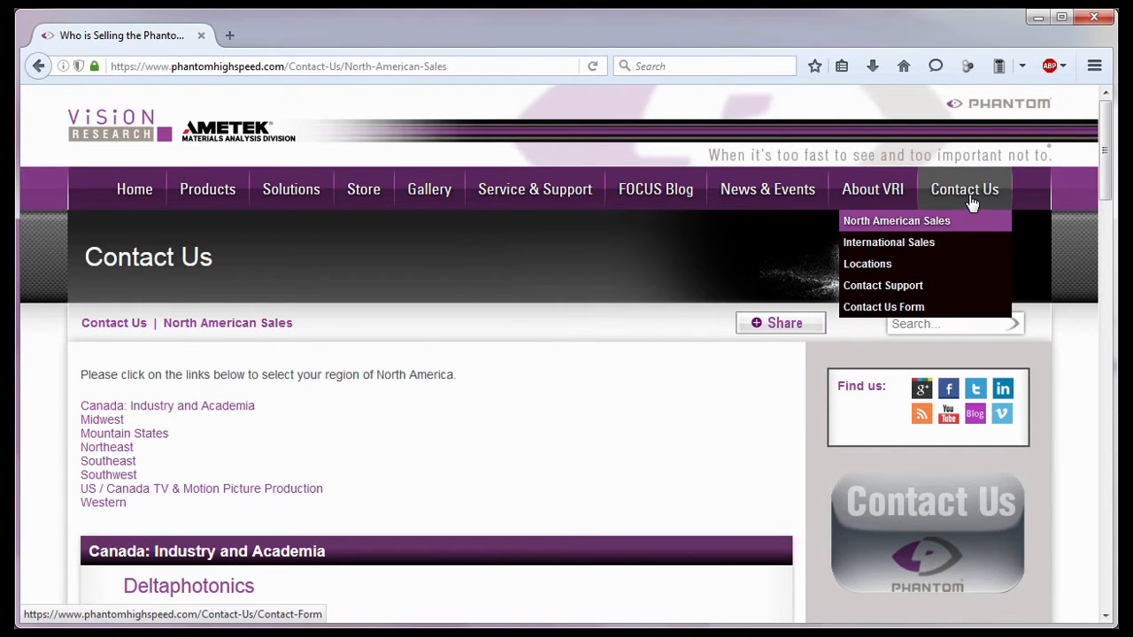
left_click(954, 246)
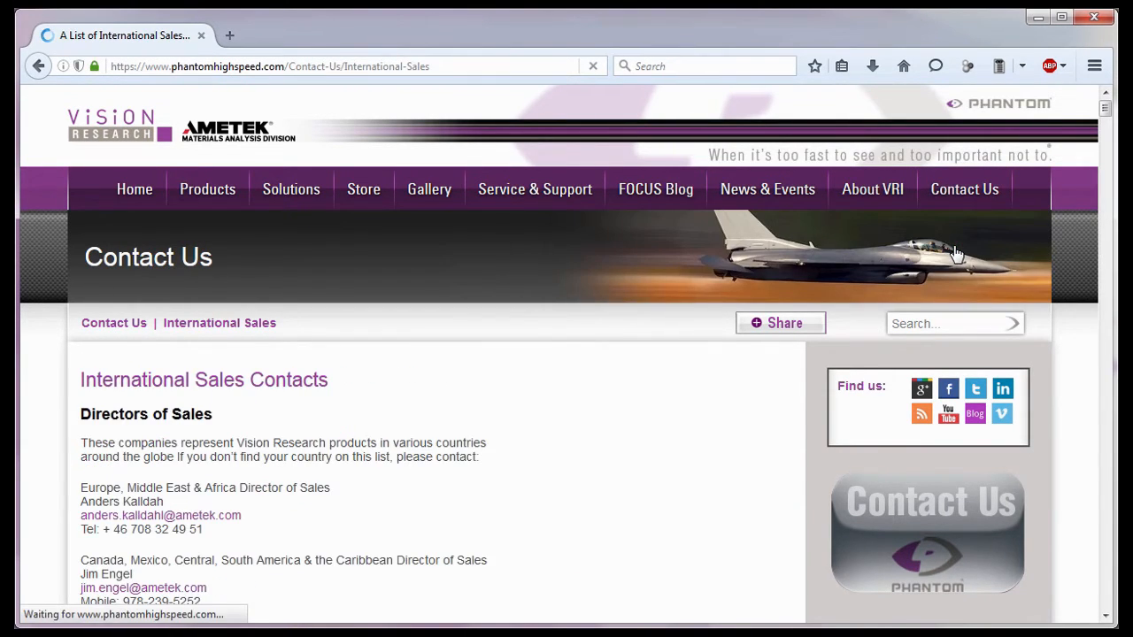